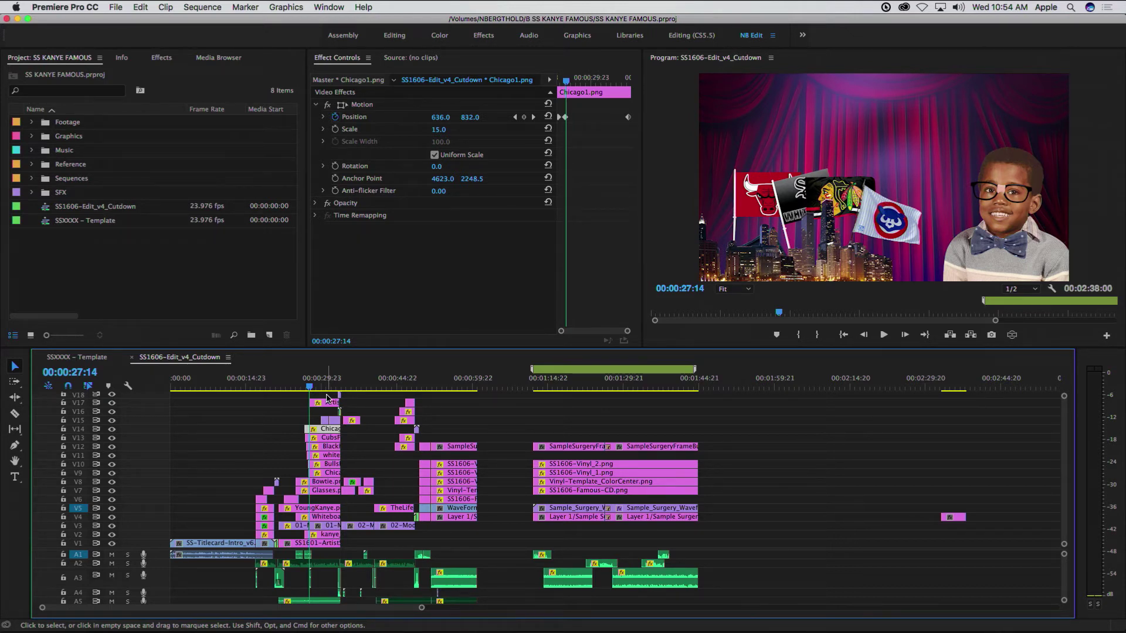
Step: Switch to the SSXXXX – Template sequence and scrub through its Sample Surgery and Artist Spotlight sections
left_click(60, 358)
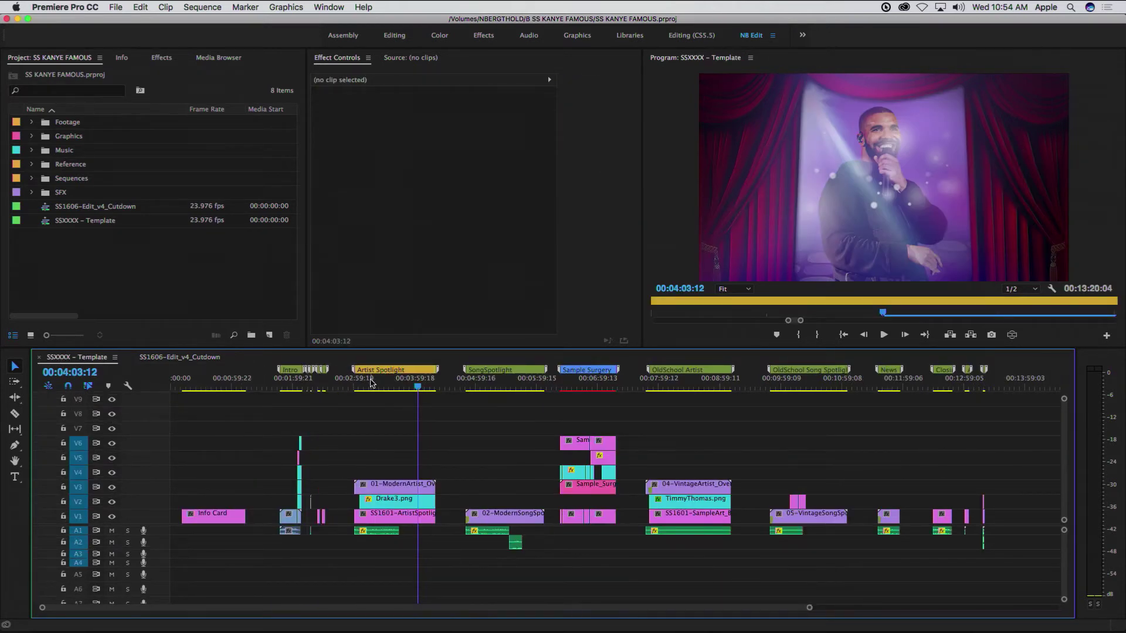
left_click_drag(385, 386, 598, 387)
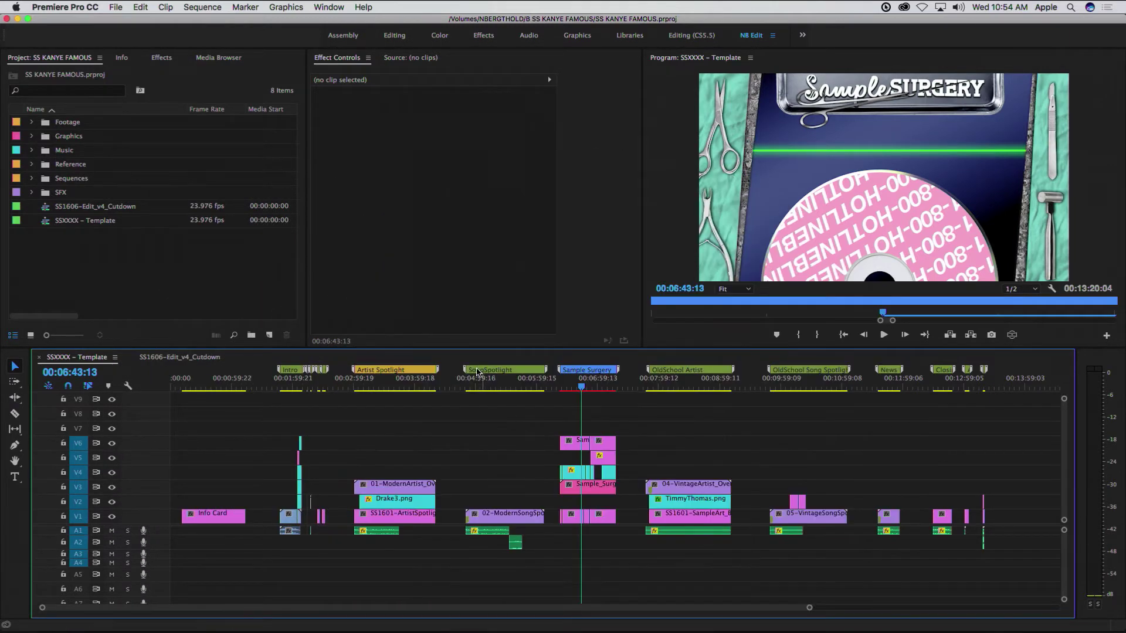
left_click_drag(478, 385, 401, 412)
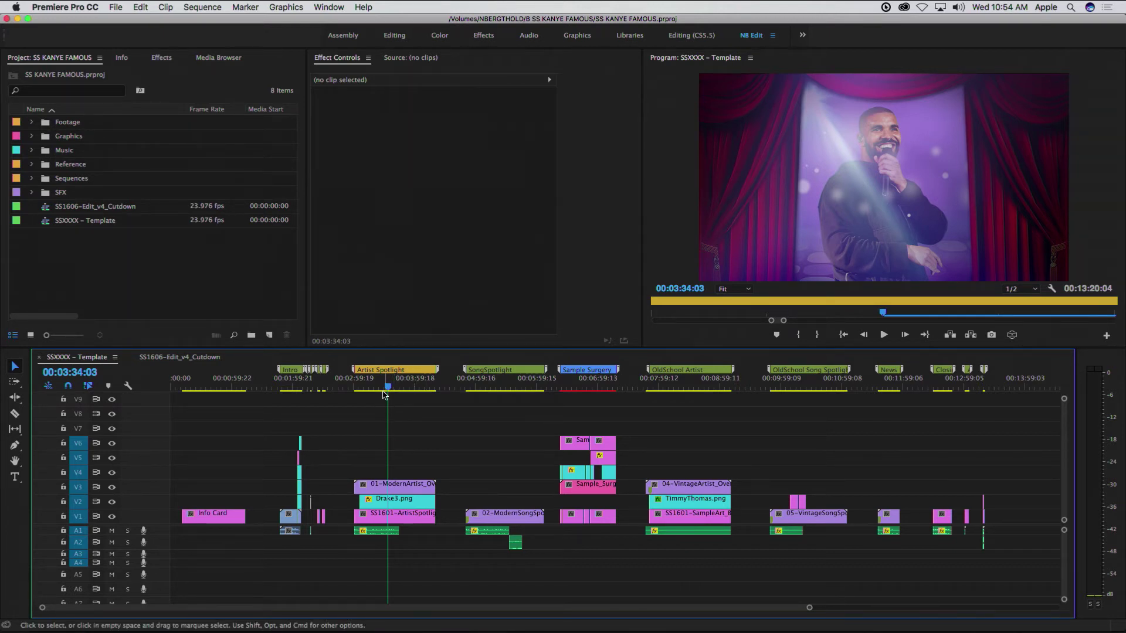
left_click_drag(384, 386, 376, 386)
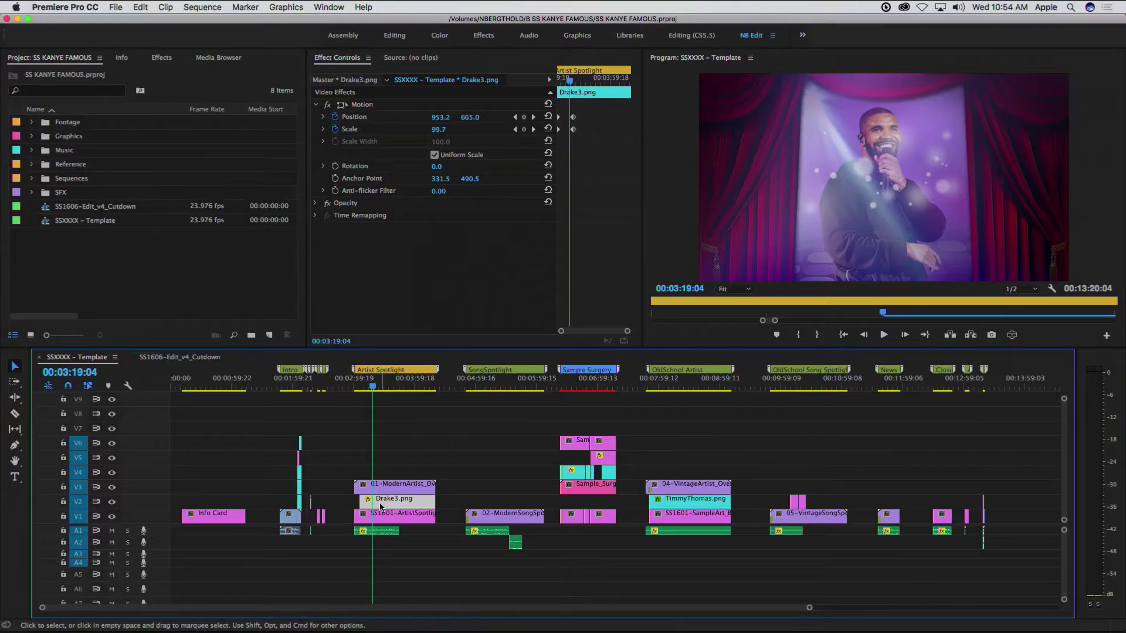
Step: Reveal the Artist Spotlight section's Drake3.png cutout in the project and replace its footage with Kanye-Standing-Relaxed.png
right_click(381, 507)
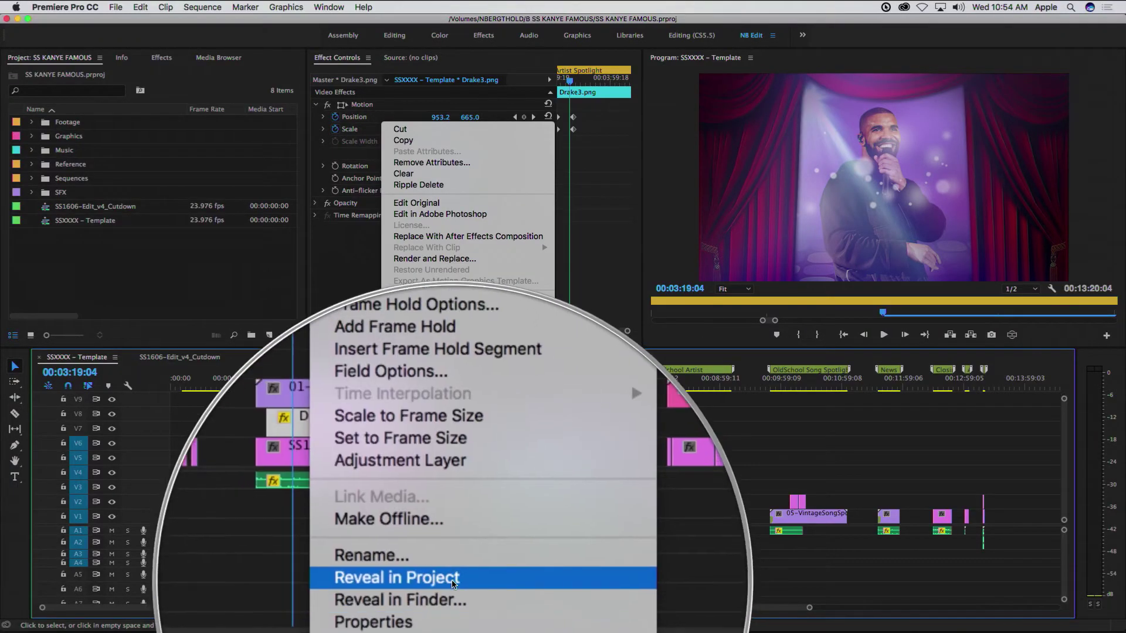
left_click(452, 581)
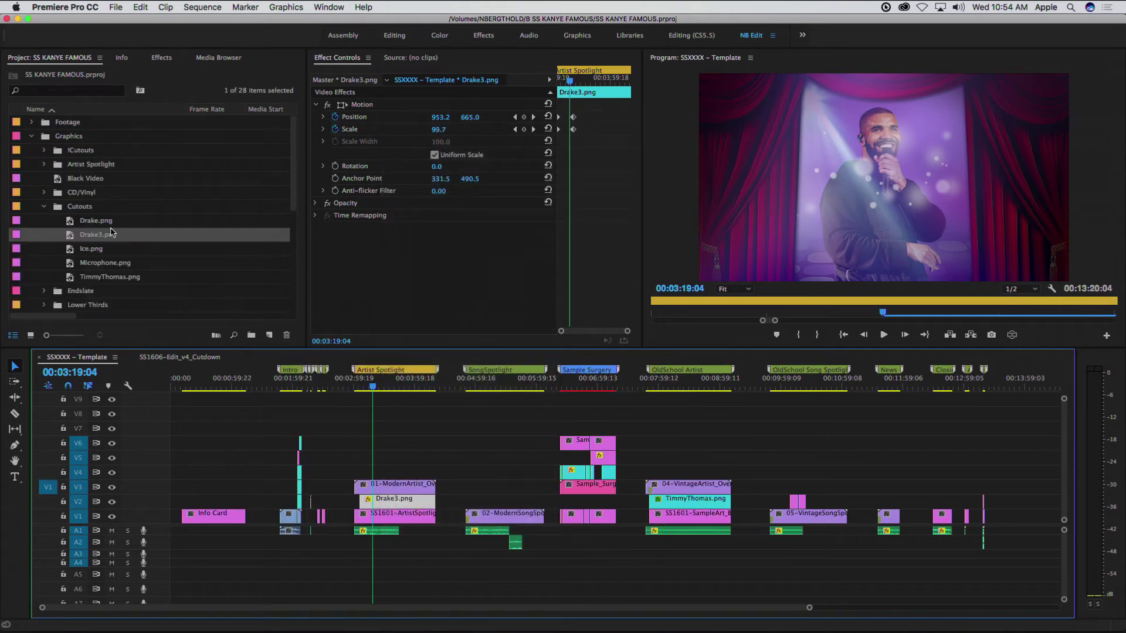
left_click(81, 241)
right_click(82, 241)
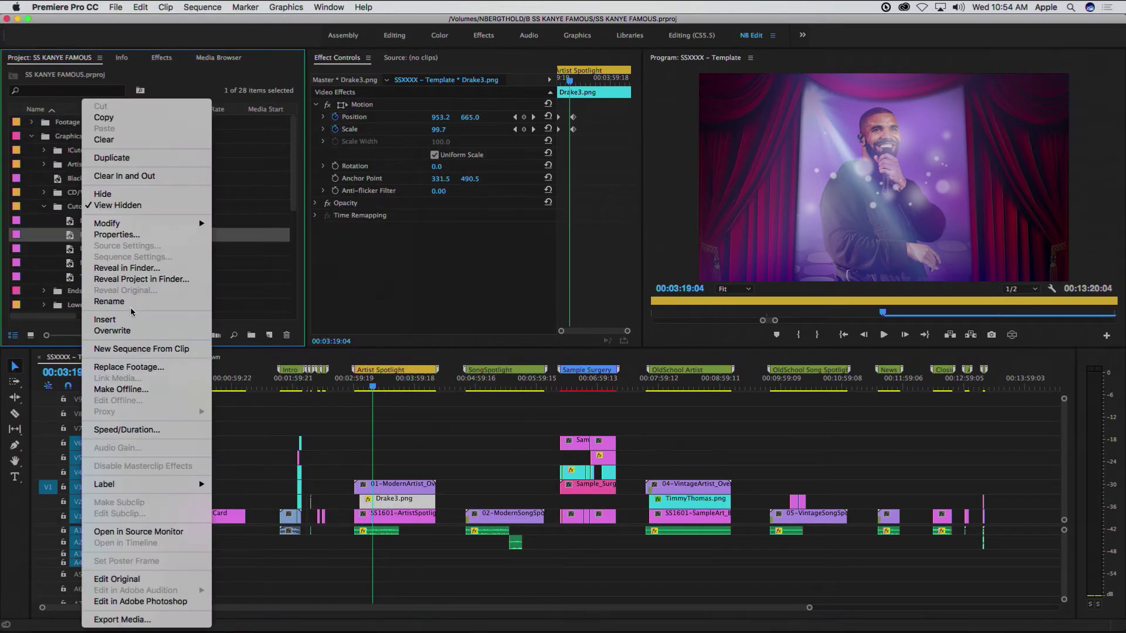
left_click(141, 368)
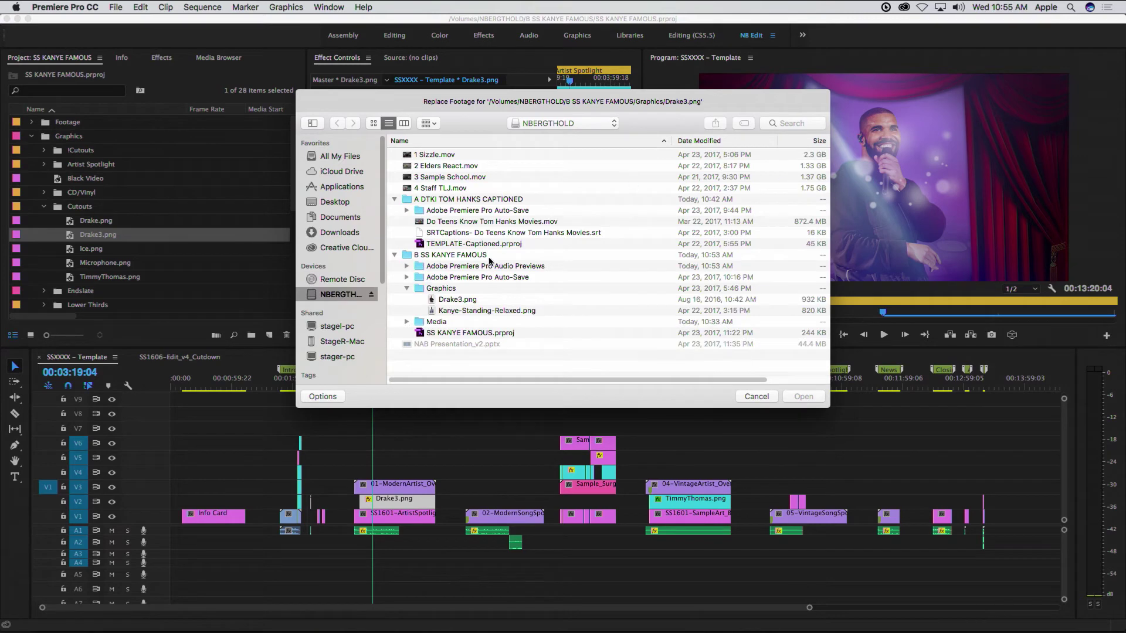
left_click(456, 313)
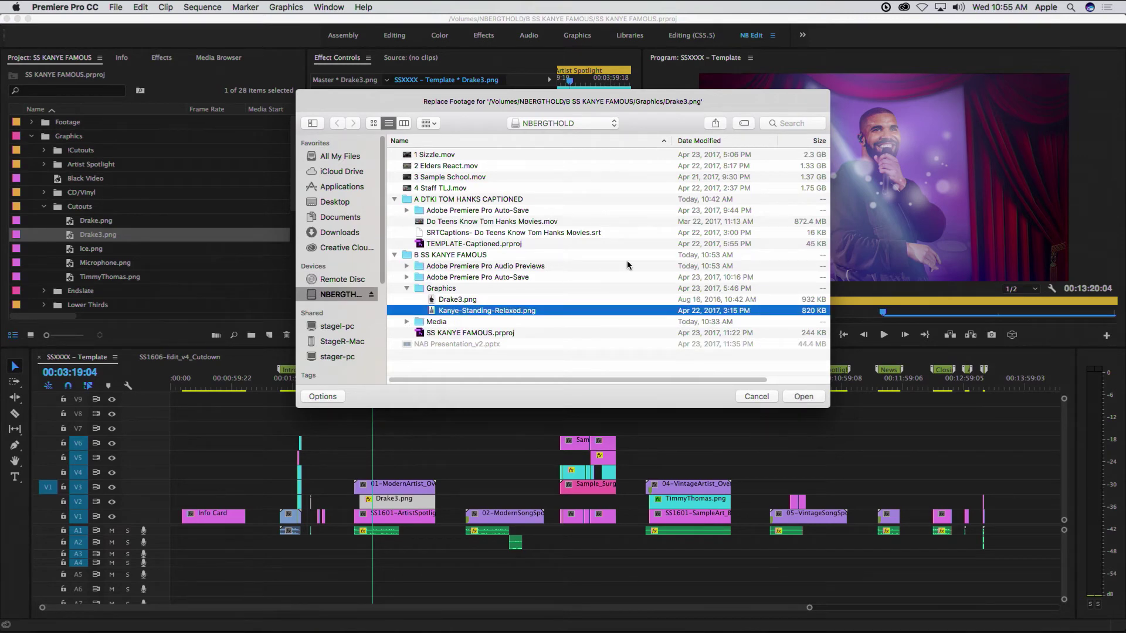
key("space")
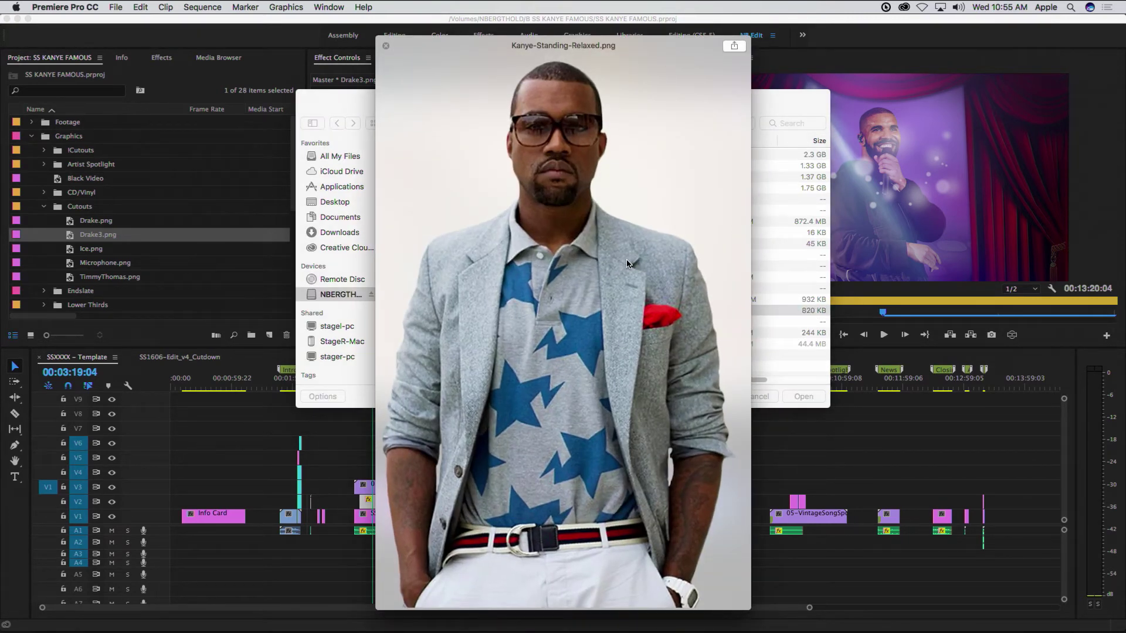
key("space")
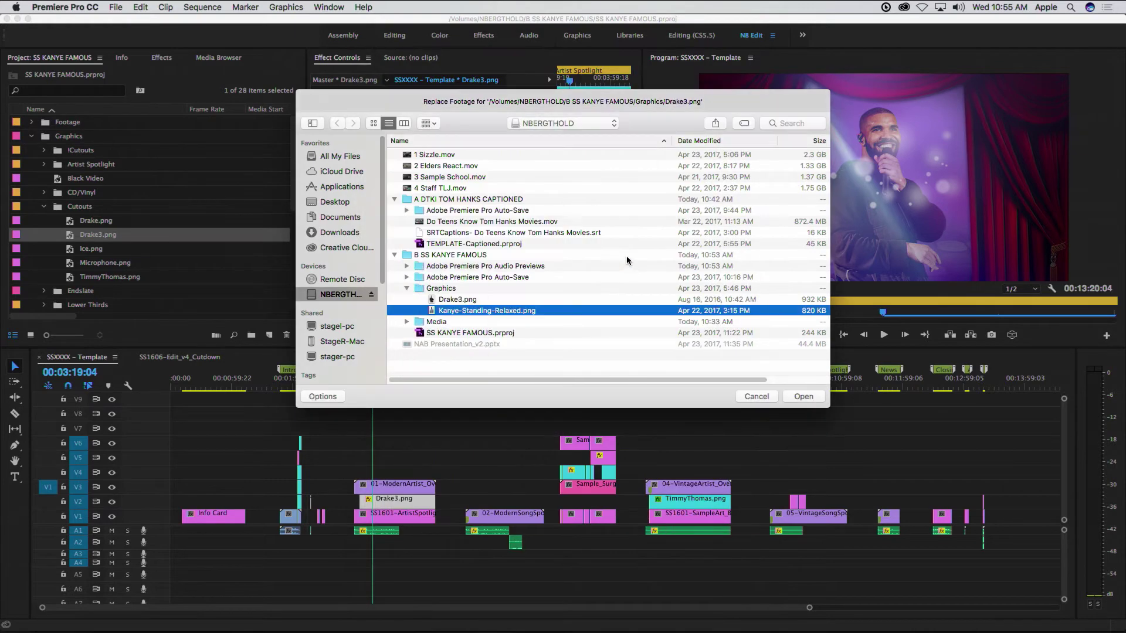
key("Return")
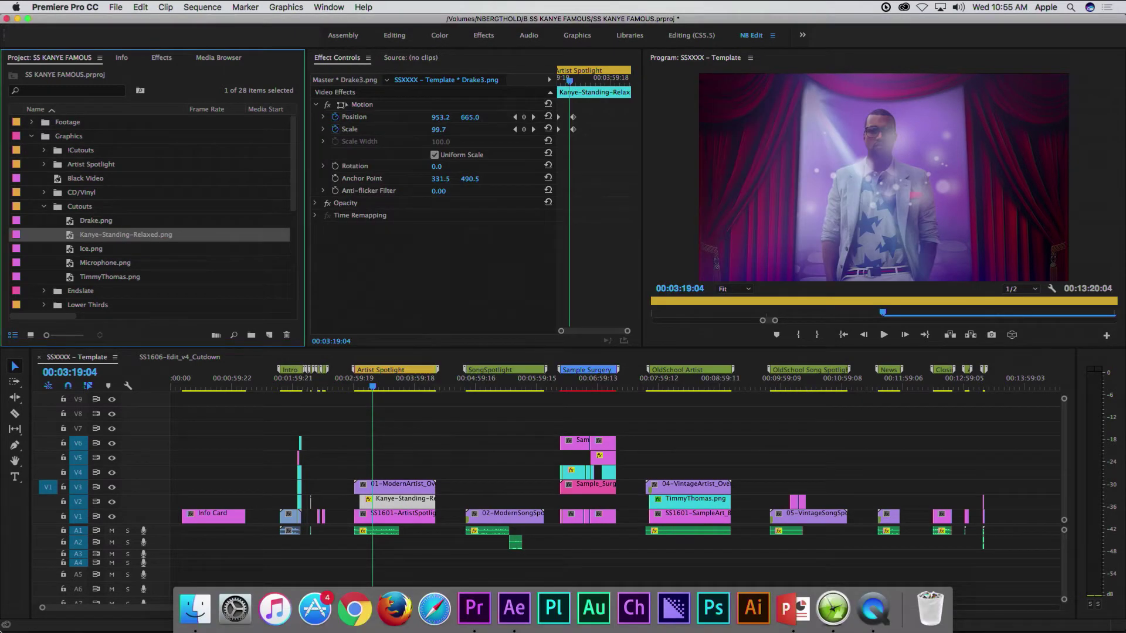
Step: Check the template's Artist Spotlight clips, and play the finished Artist Spotlight section in the SS1606-Edit_v4_Cutdown sequence
left_click_drag(364, 382, 416, 386)
left_click_drag(337, 447, 400, 565)
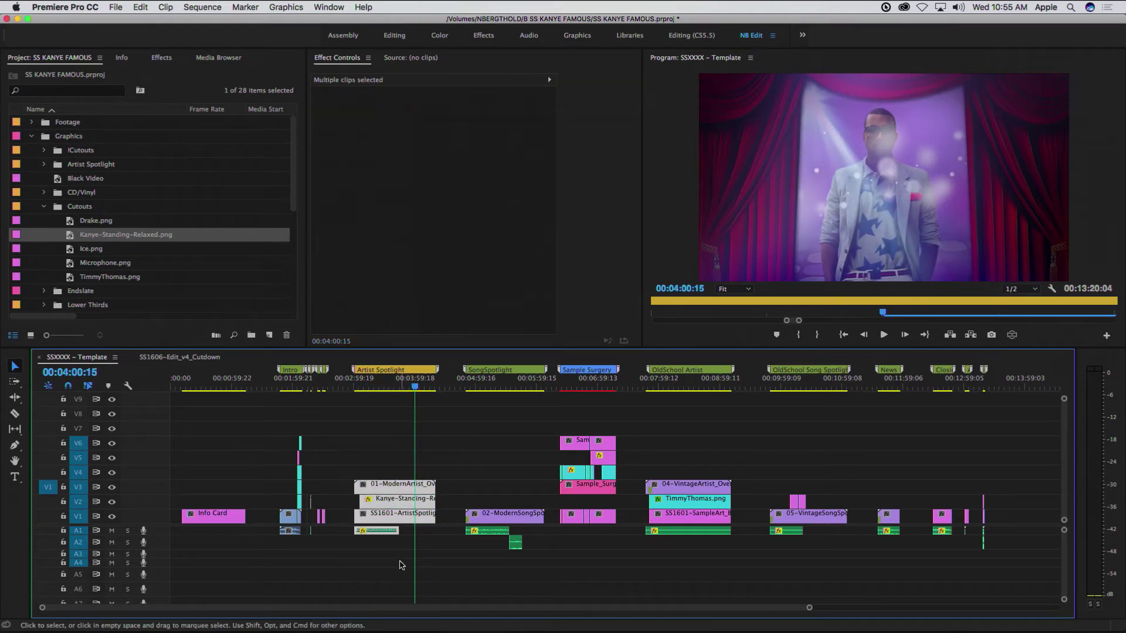
left_click(195, 357)
key("space")
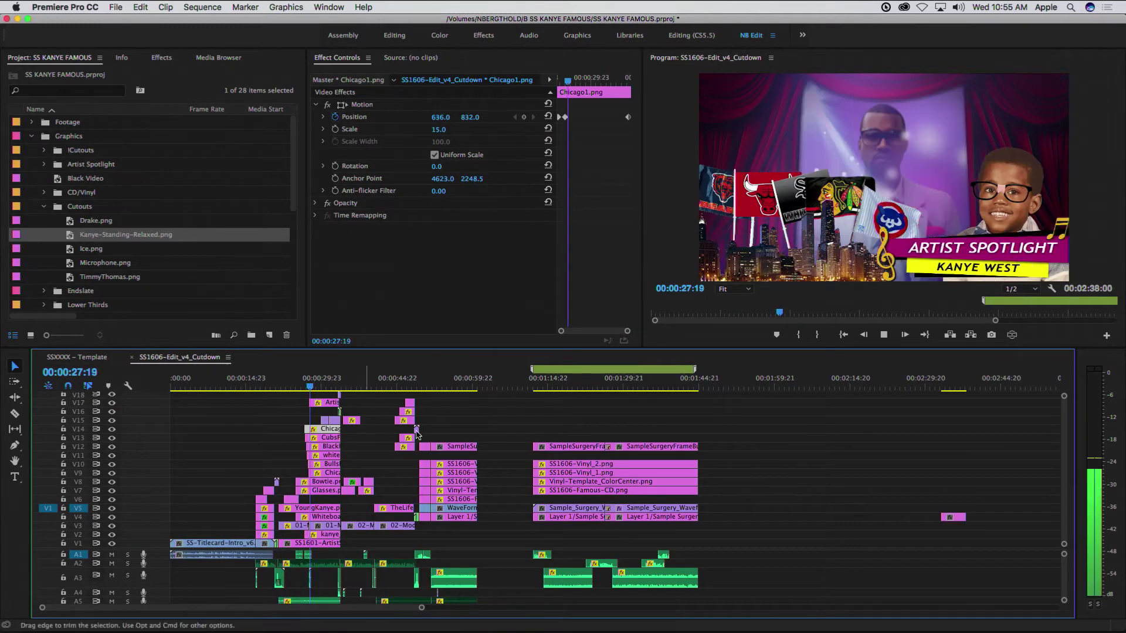
mouse_move(337, 392)
left_mouse_down()
mouse_move(300, 391)
mouse_move(316, 392)
left_mouse_up()
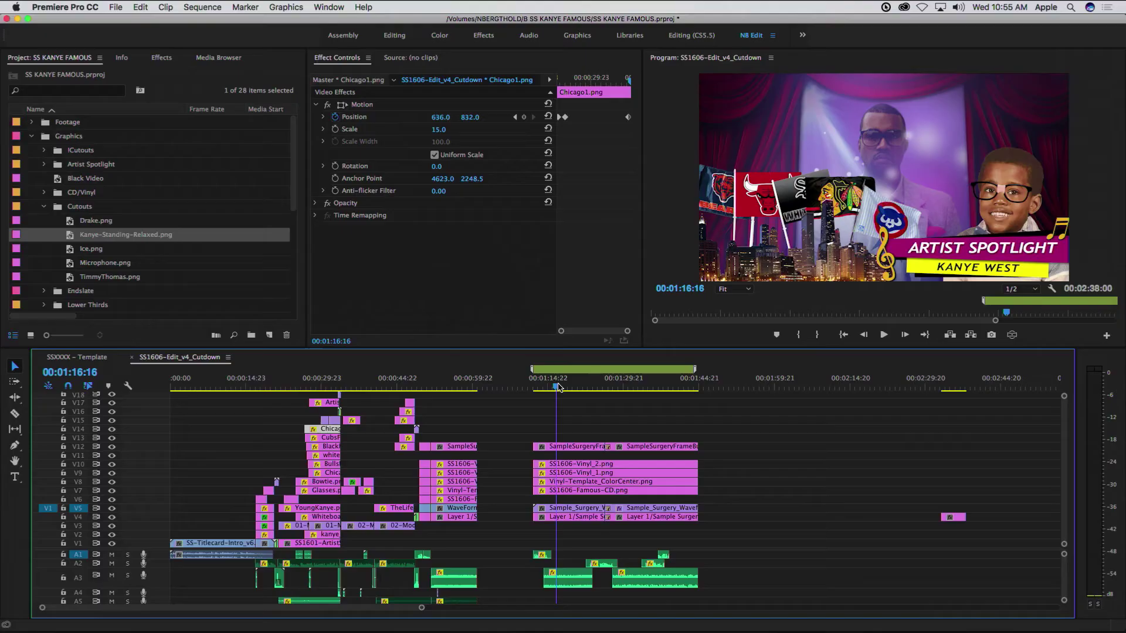
Step: Review the Sample Surgery section of the cutdown and remove its existing waveform clips from track V5
left_click_drag(596, 388, 536, 389)
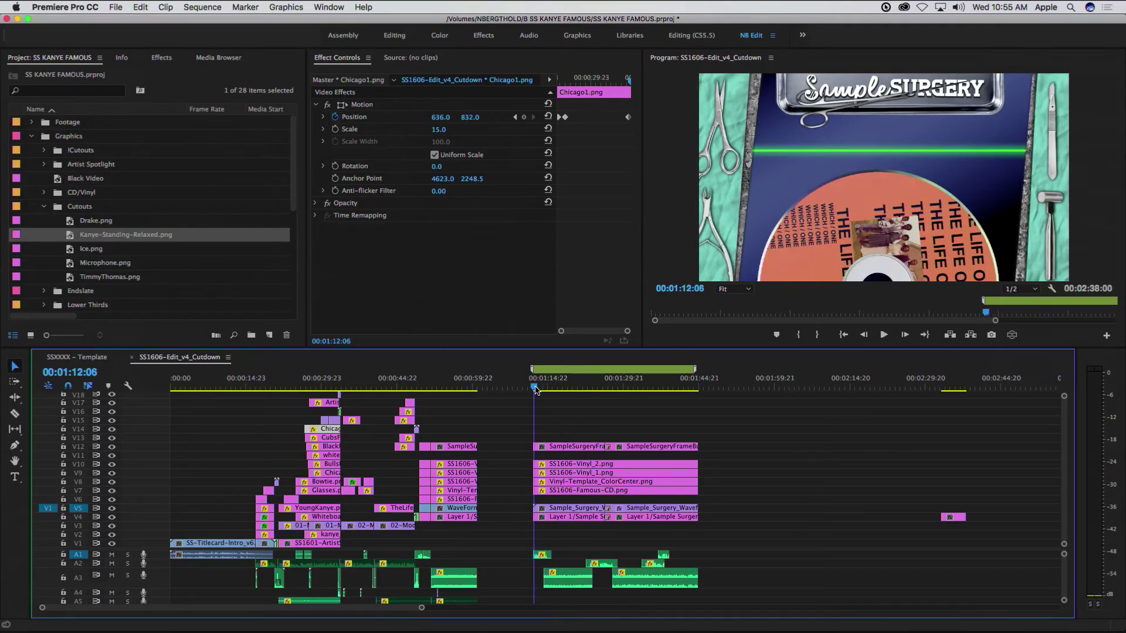
left_click_drag(536, 390, 543, 388)
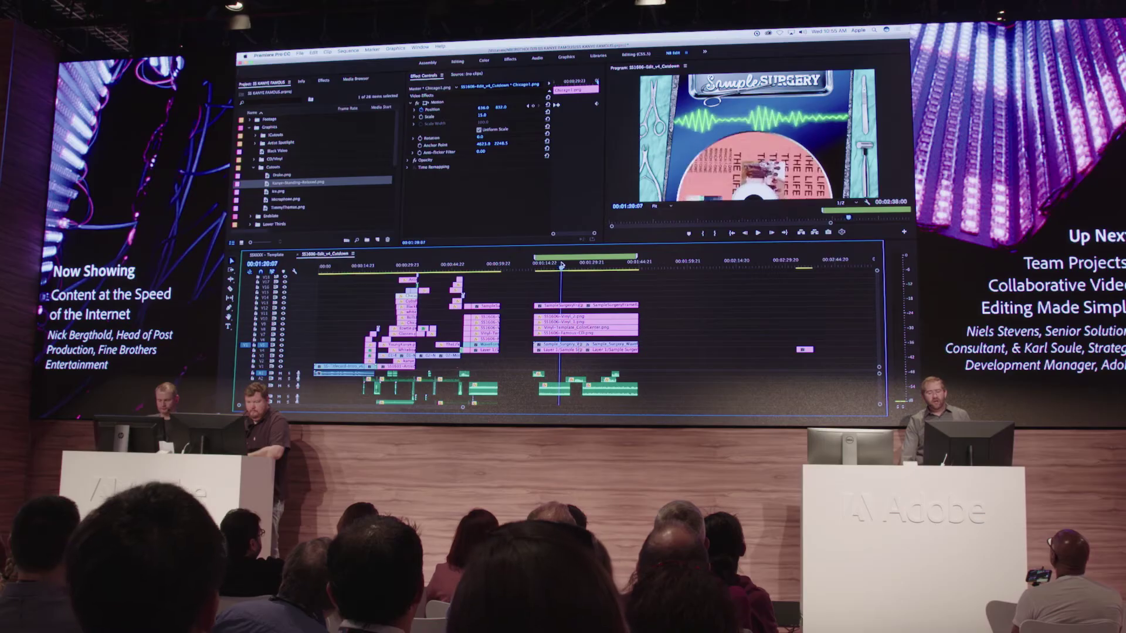
left_click_drag(561, 265, 557, 265)
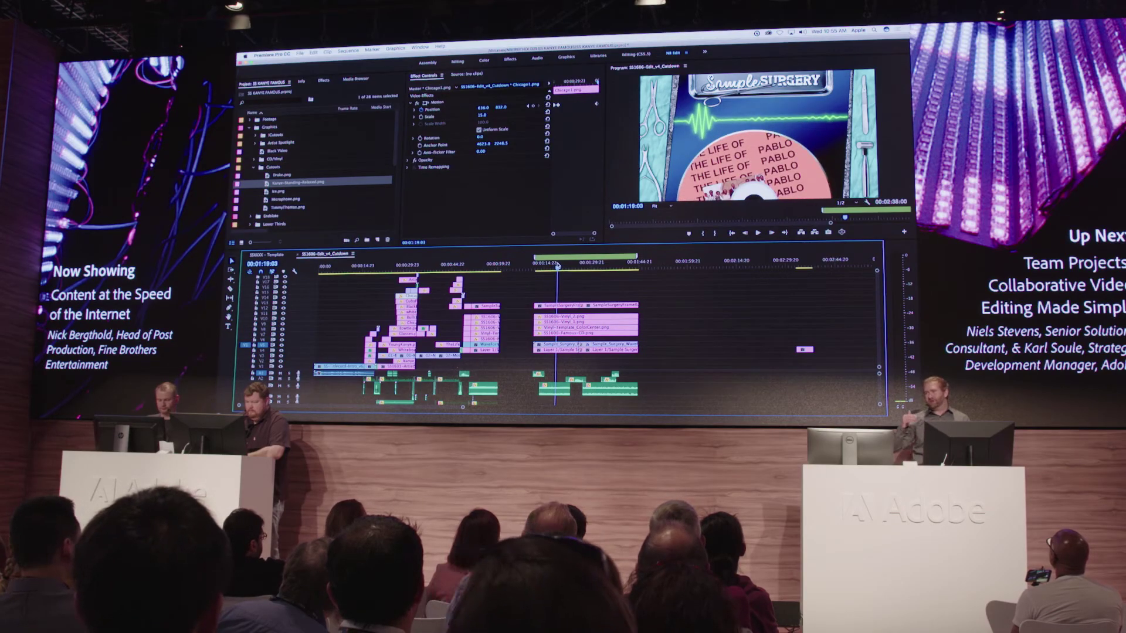
left_click_drag(551, 266, 537, 265)
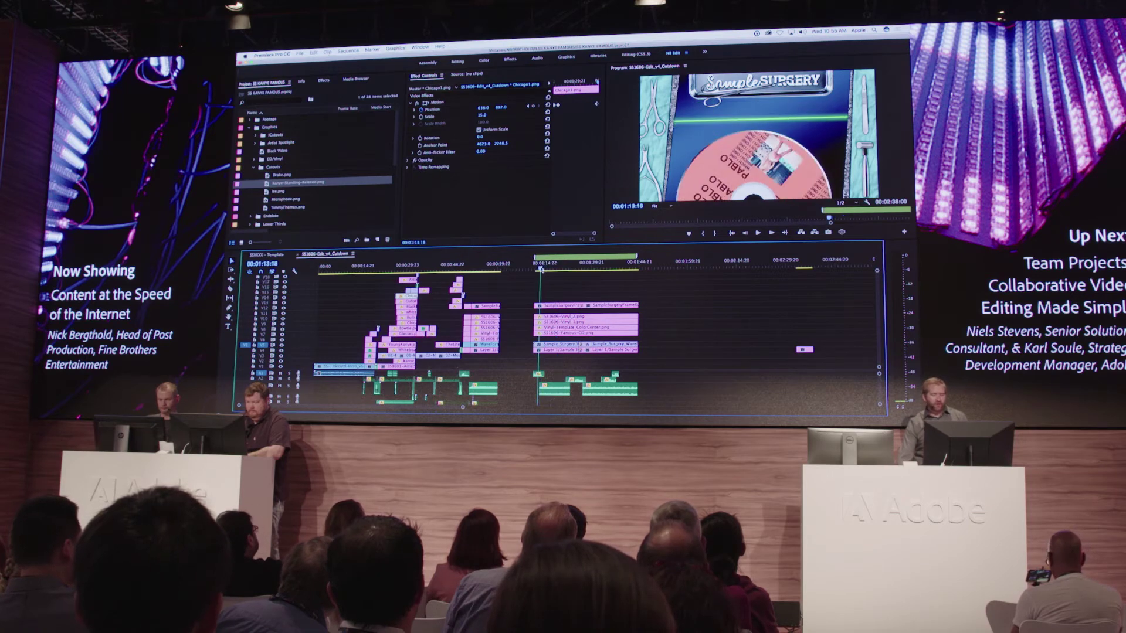
key("space")
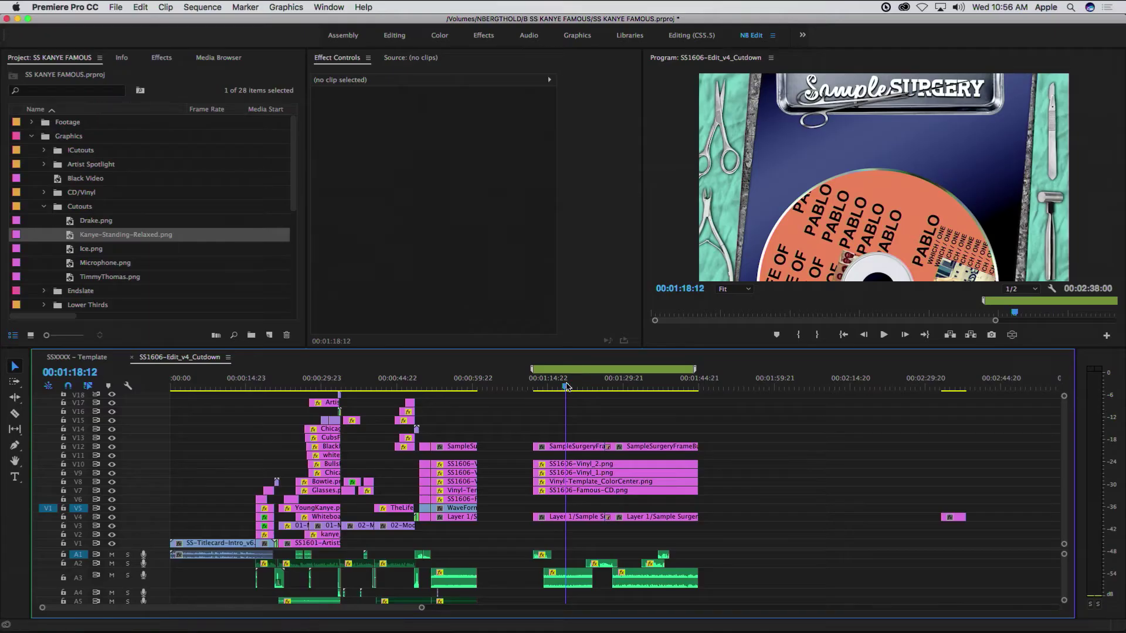
mouse_move(567, 386)
left_mouse_down()
mouse_move(544, 387)
mouse_move(642, 387)
mouse_move(523, 387)
mouse_move(611, 388)
mouse_move(556, 391)
mouse_move(588, 400)
mouse_move(556, 391)
left_mouse_up()
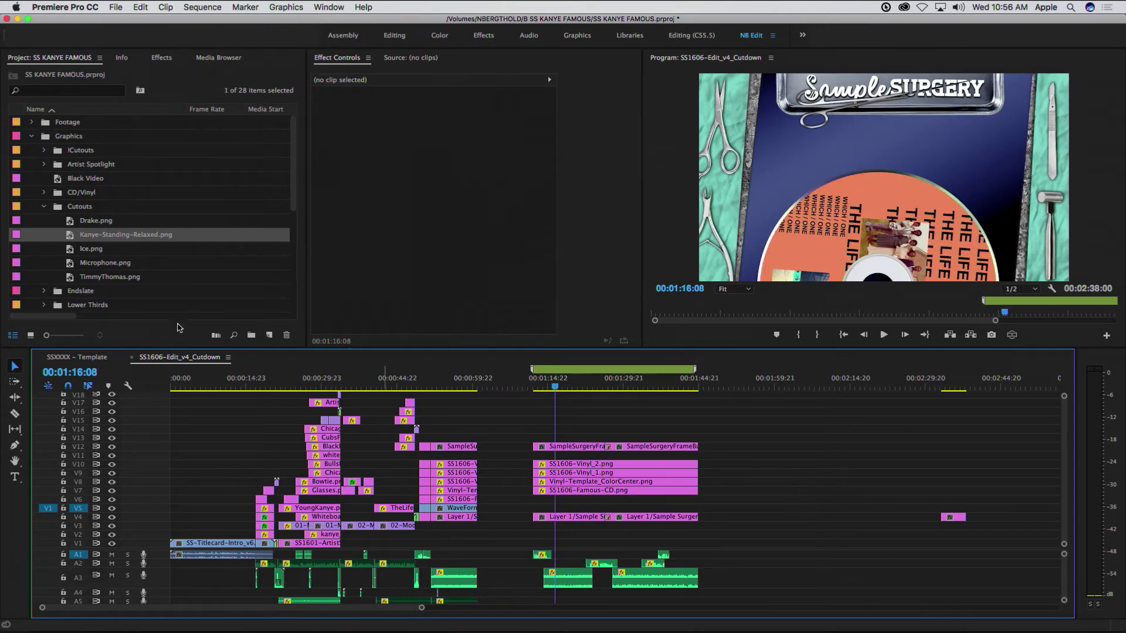
Step: Copy the Sample_Surgery_Waveform/WaveForm CreationTemplate.aep clip from the Sample Surgery section of the SSXXXX – Template sequence
left_click(88, 359)
left_click(583, 388)
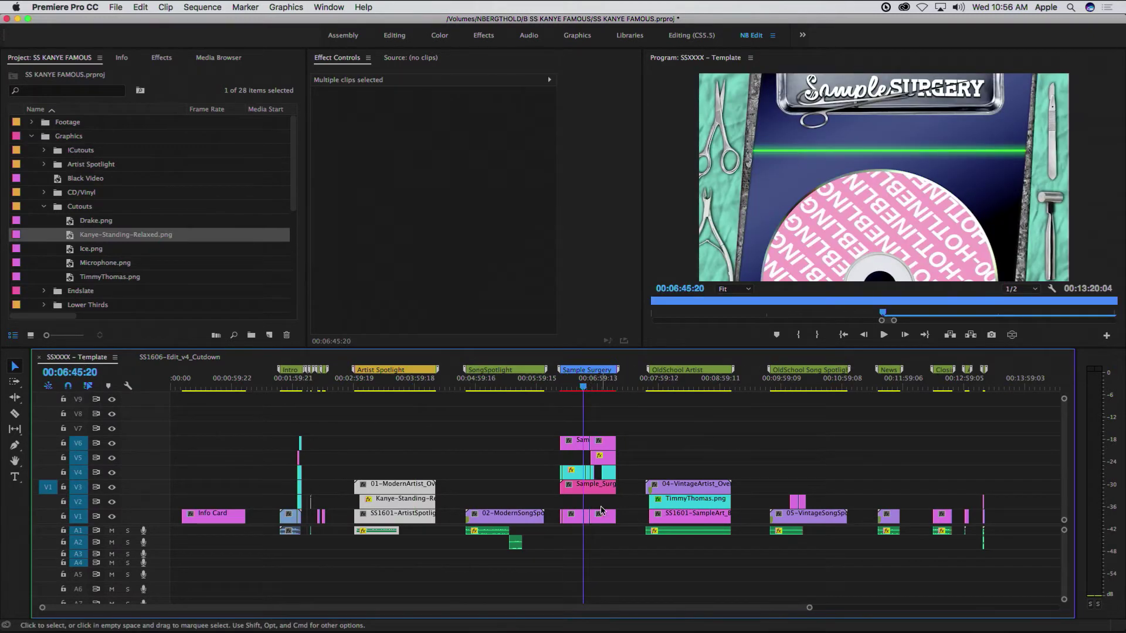
key("=")
key("=")
key("=")
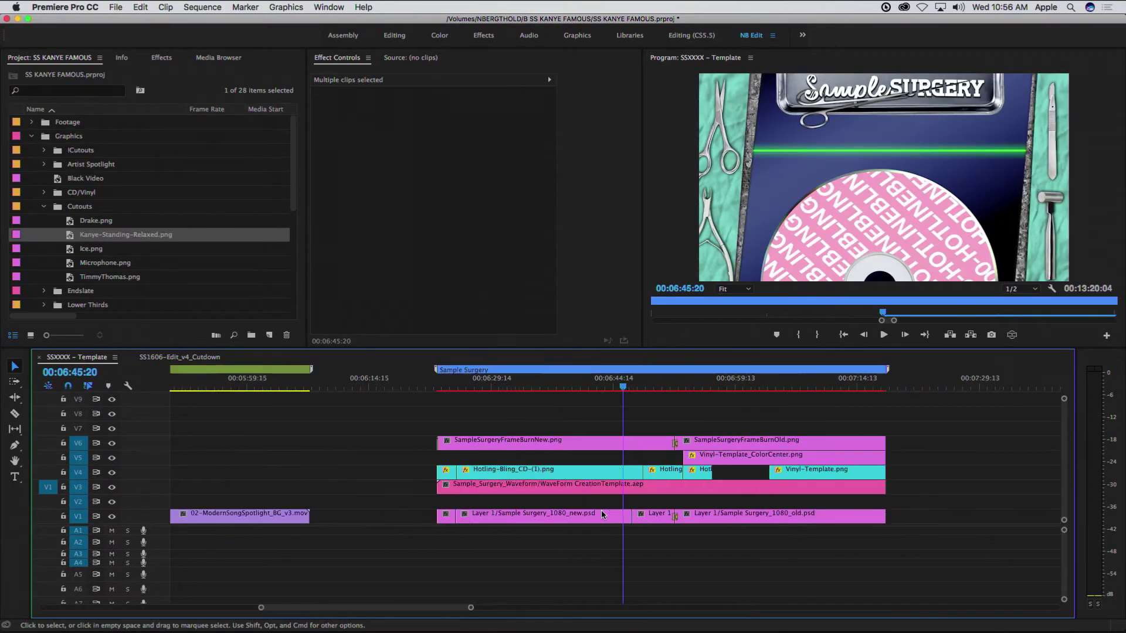
left_click(573, 492)
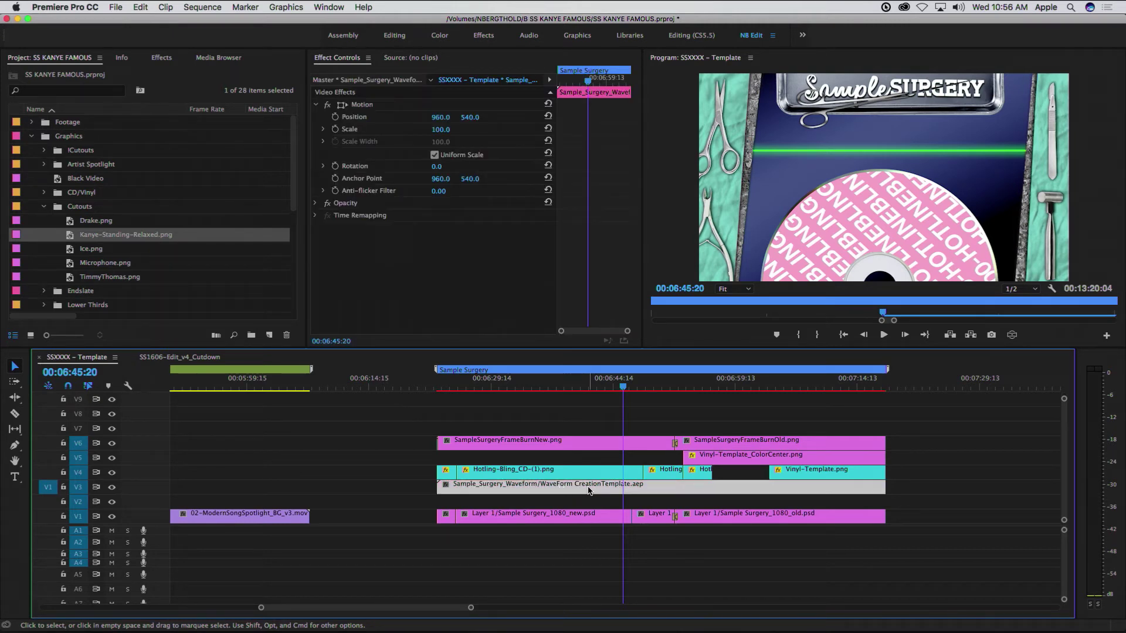
Step: Paste the waveform composition onto V5 at the start of the Sample Surgery section in SS1606-Edit_v4_Cutdown
left_click(187, 357)
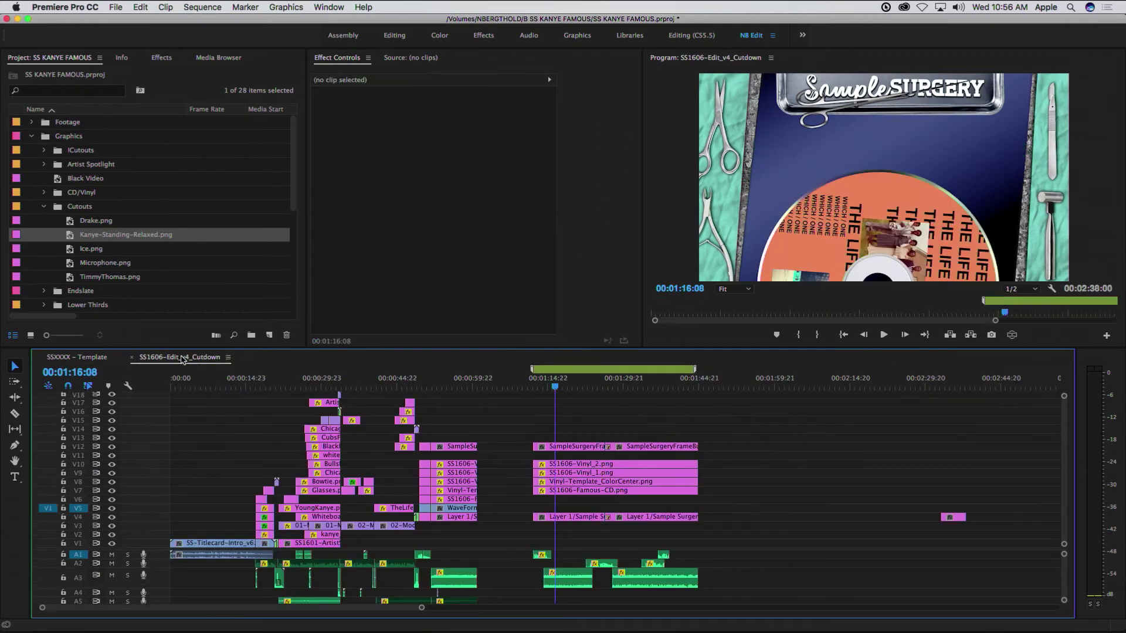
left_click(561, 387)
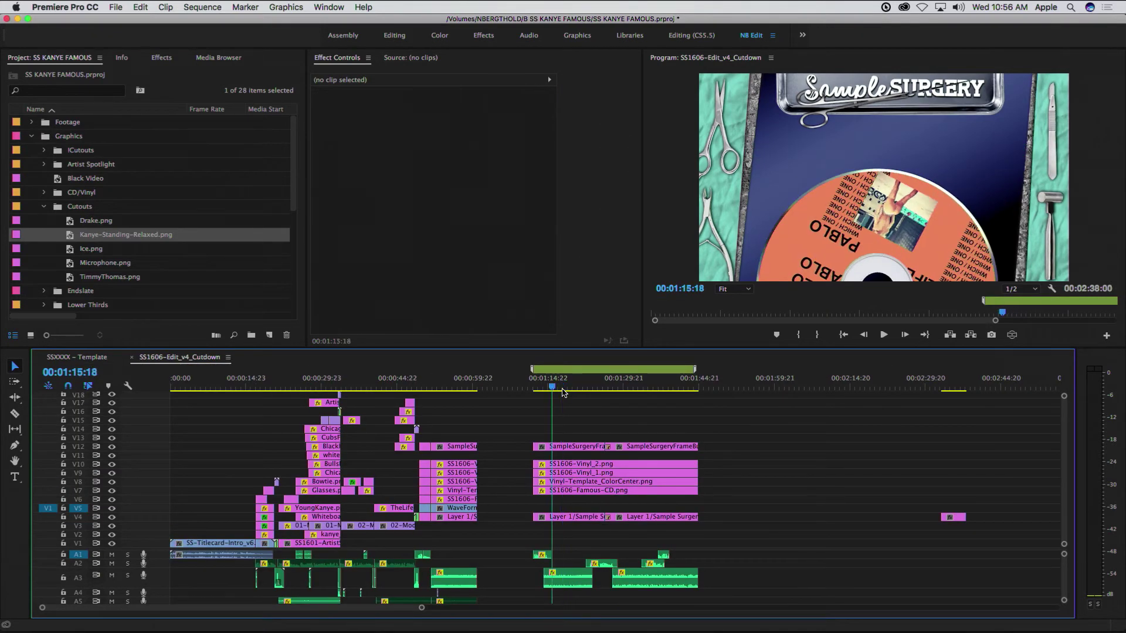
key("Up")
key("super+v")
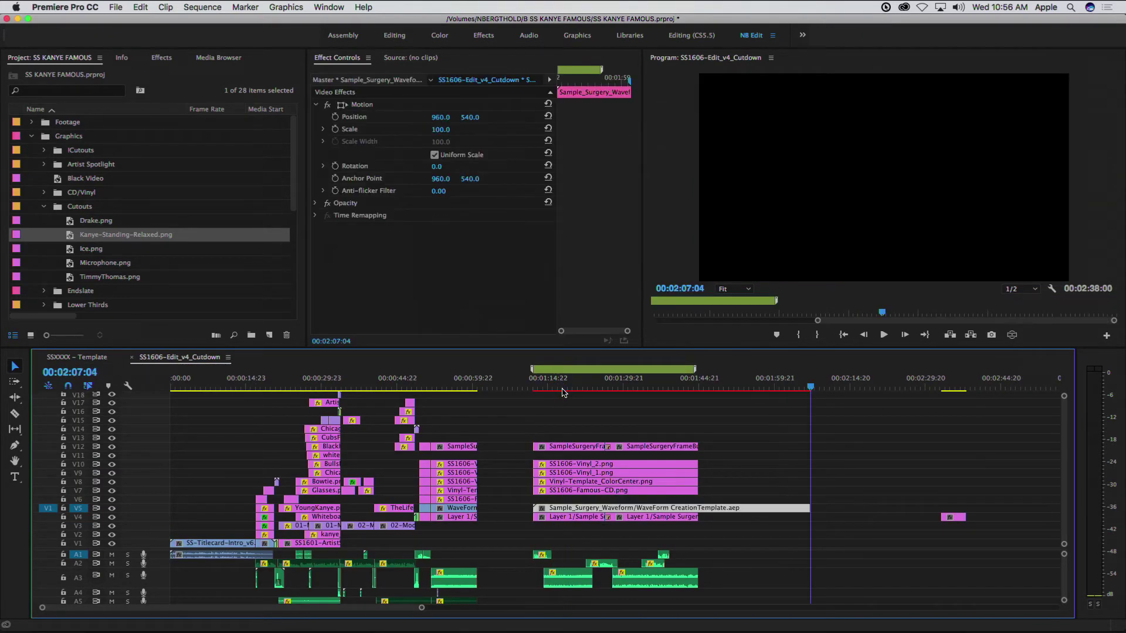
Step: Trim the pasted waveform clip's end to match the end of the Sample Surgery section, and scrub through it
left_click_drag(552, 381, 597, 384)
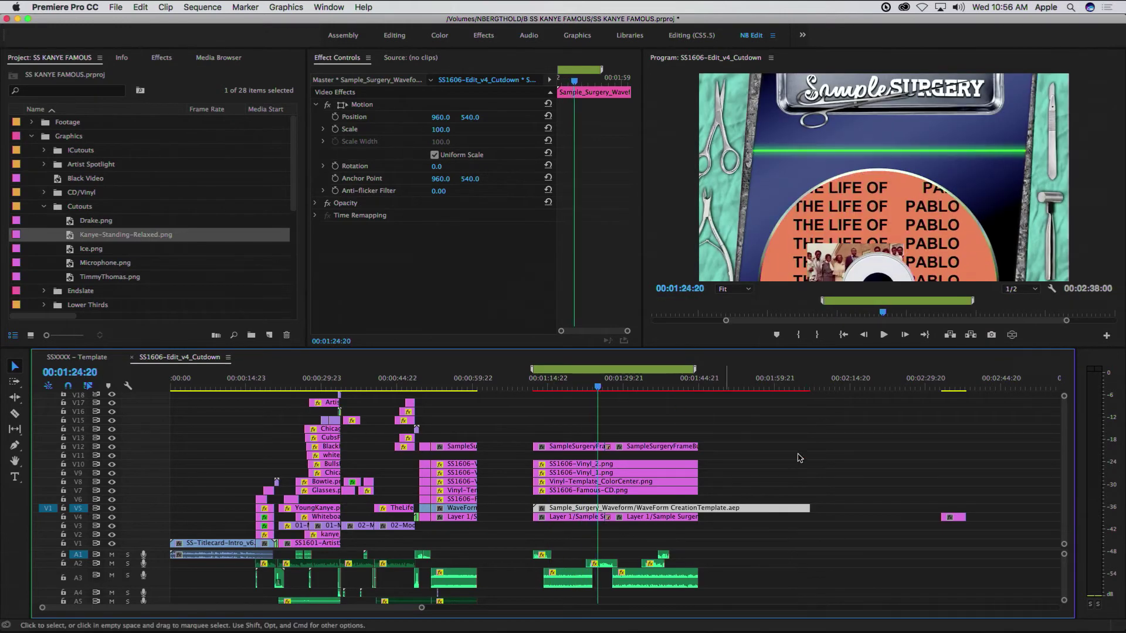
left_click_drag(799, 508, 692, 514)
mouse_move(595, 392)
left_mouse_down()
mouse_move(564, 392)
mouse_move(623, 391)
mouse_move(564, 401)
mouse_move(588, 395)
left_mouse_up()
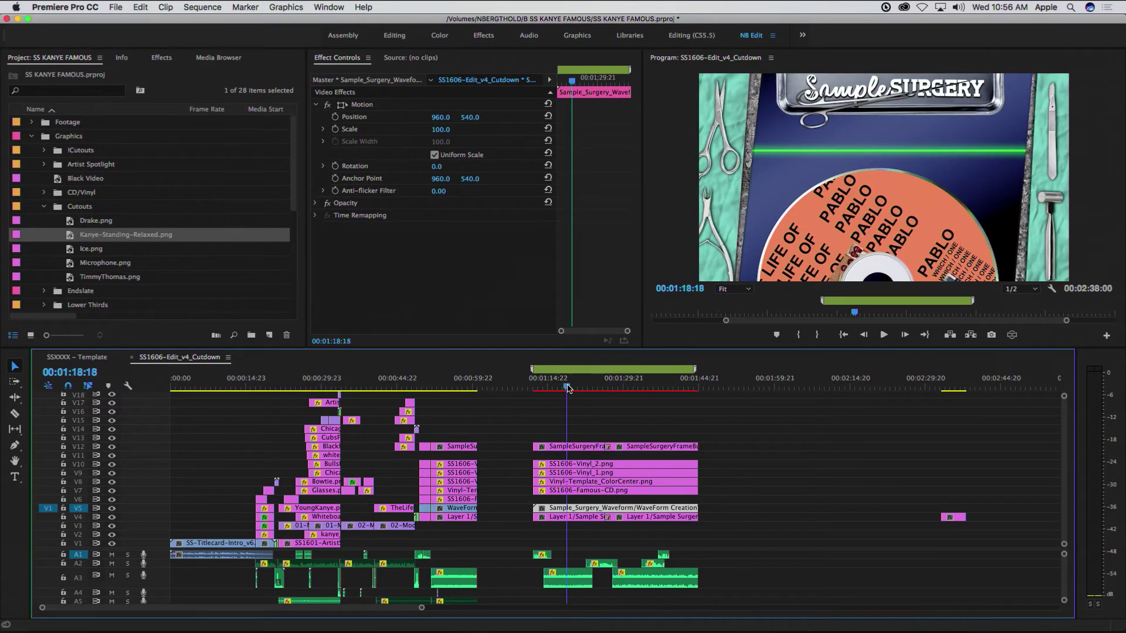
mouse_move(567, 388)
left_mouse_down()
mouse_move(587, 387)
mouse_move(571, 389)
left_mouse_up()
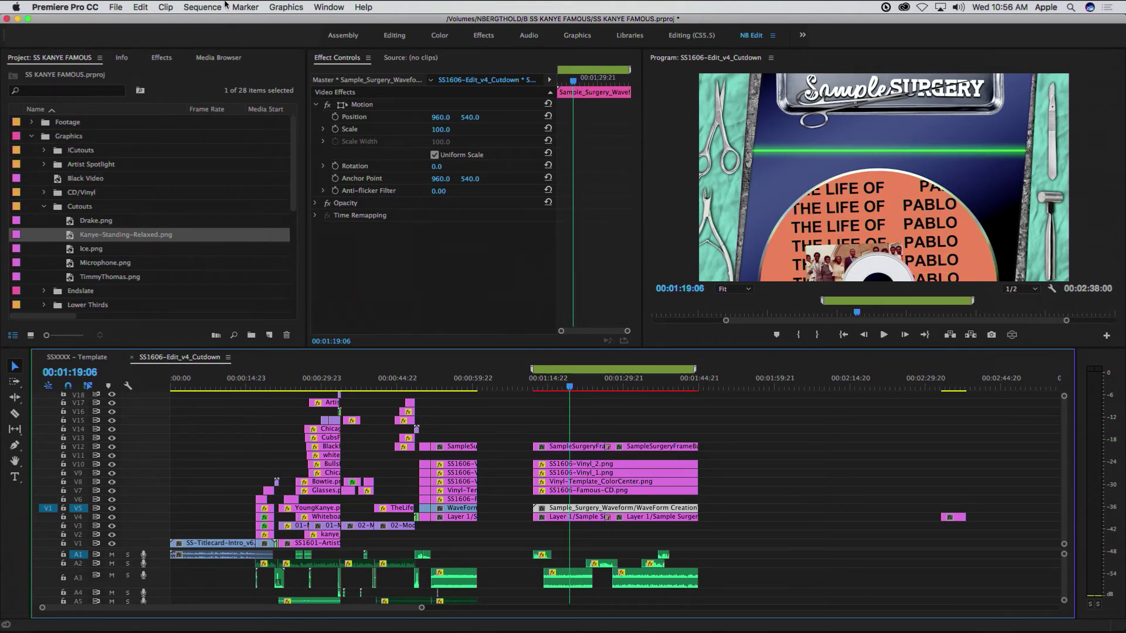
Step: Mark in and out points around the waveform clip in the Sample Surgery section and solo audio track A3
left_click(245, 7)
left_click(266, 55)
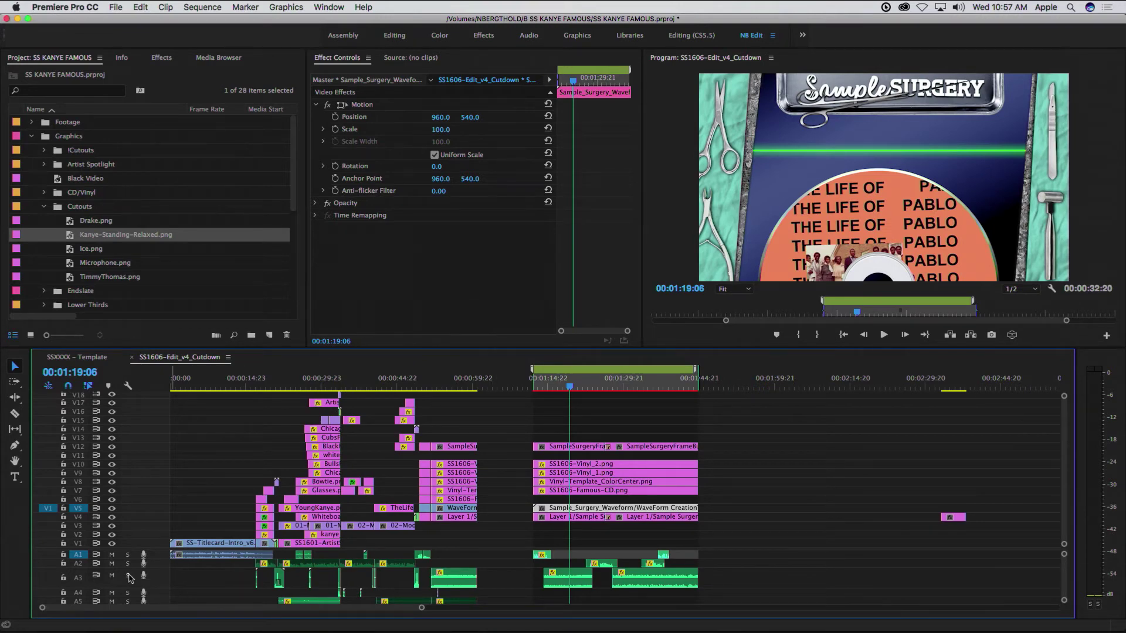
left_click_drag(578, 387, 590, 391)
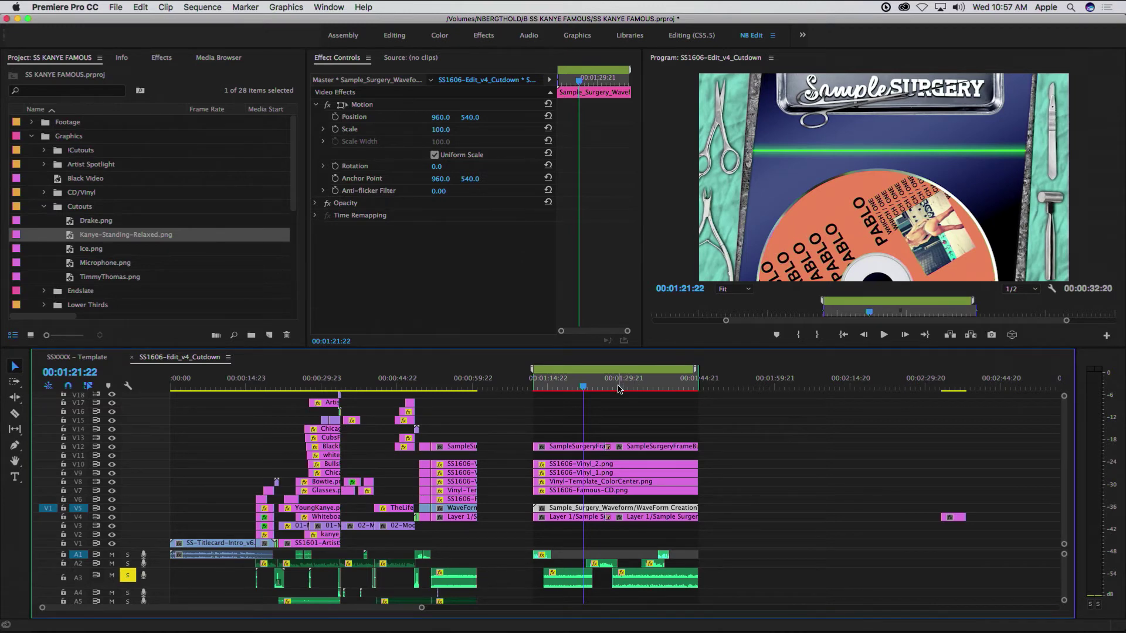
left_click_drag(585, 387, 582, 390)
Step: Export the marked sequence range as Waveform Audio with the WAV 48 kHz 16-bit preset, named Kanye, to the NBERGTHOLD drive
left_click(115, 6)
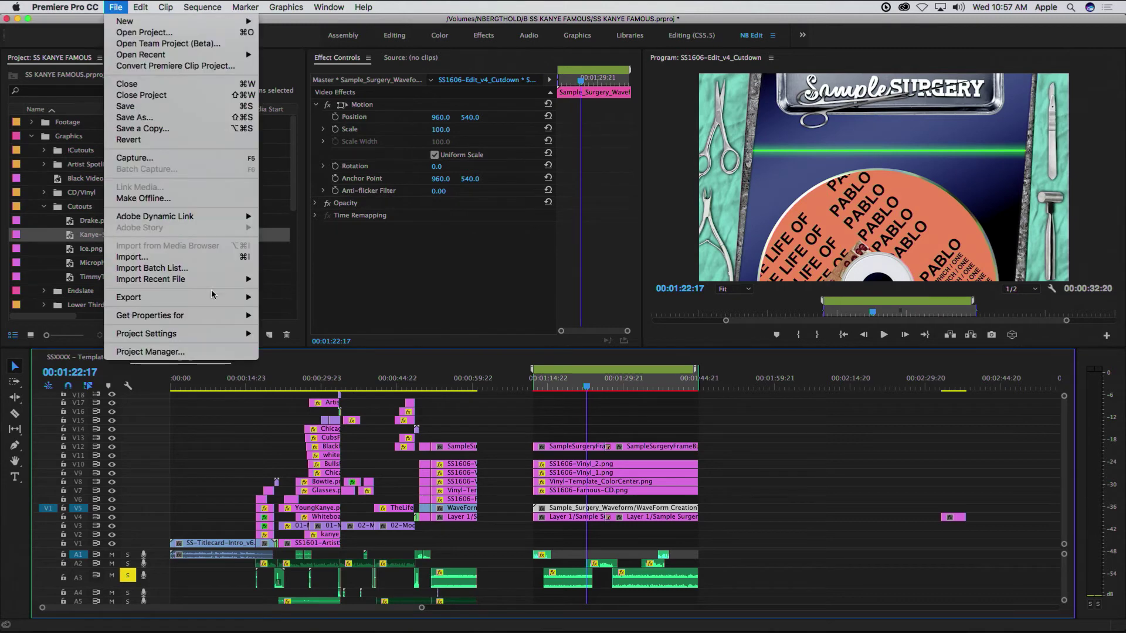
mouse_move(243, 297)
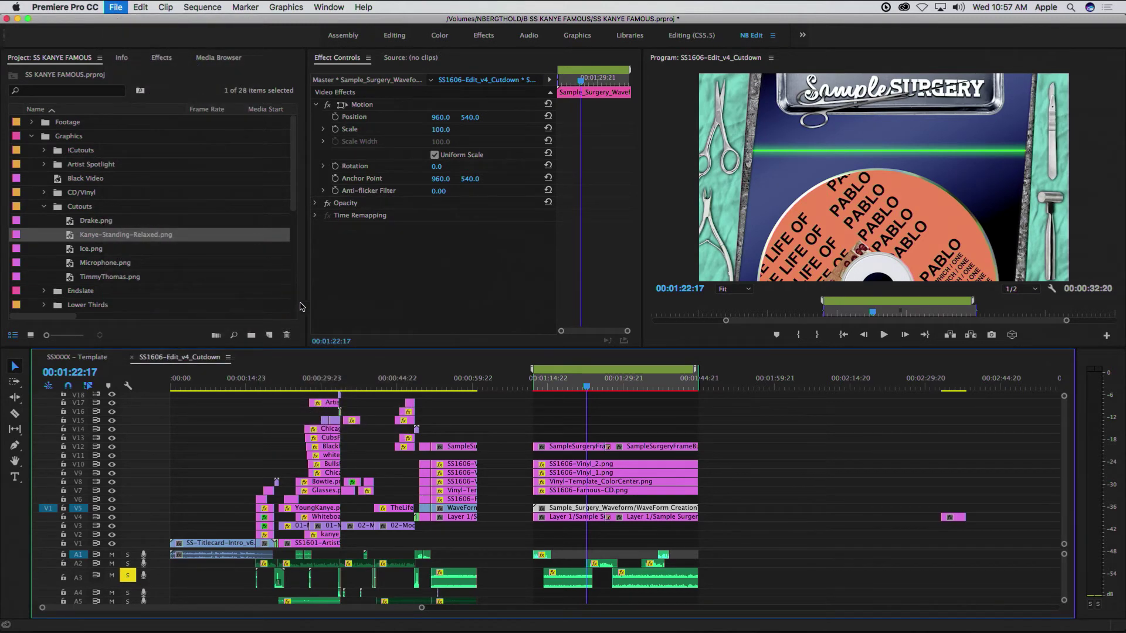
key("super+m")
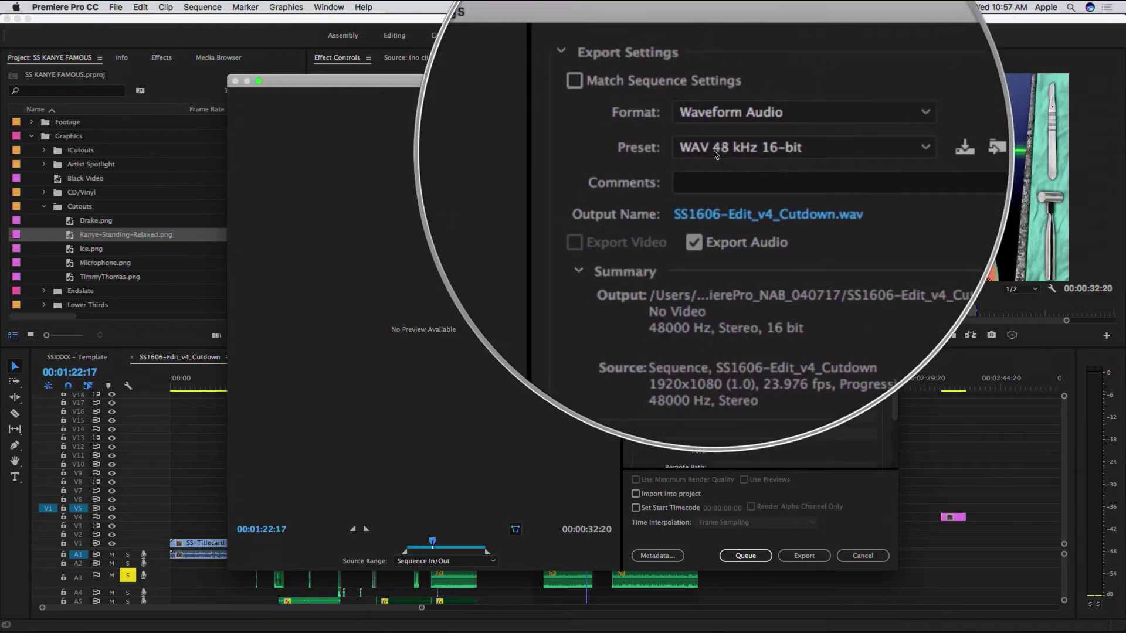
left_click(730, 184)
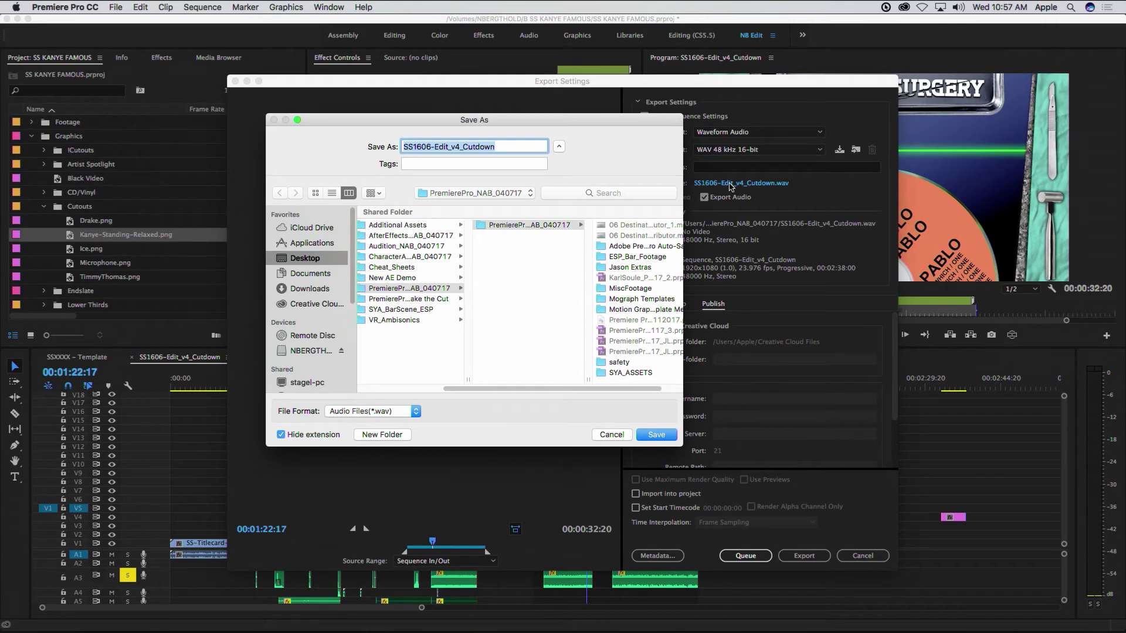
left_click(315, 351)
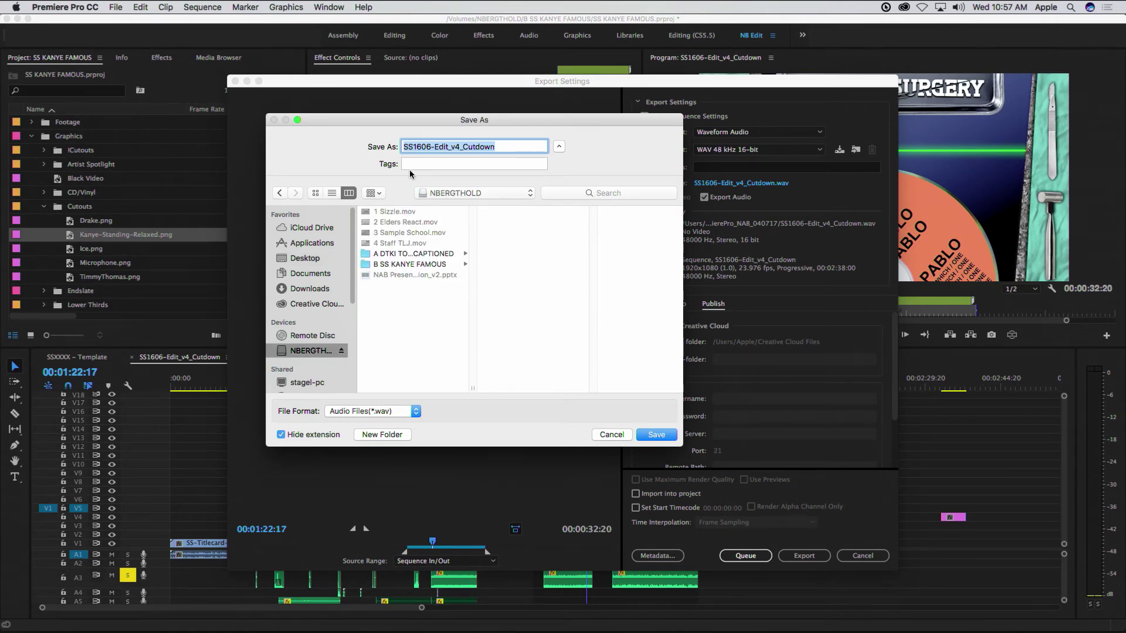
type("Kanye")
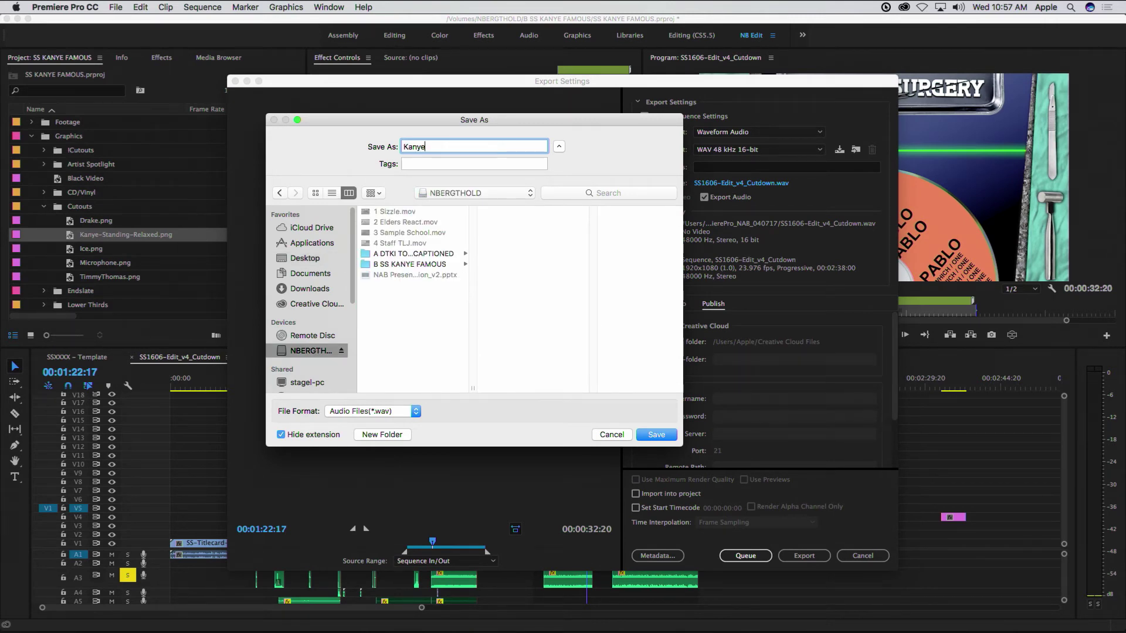
key("Return")
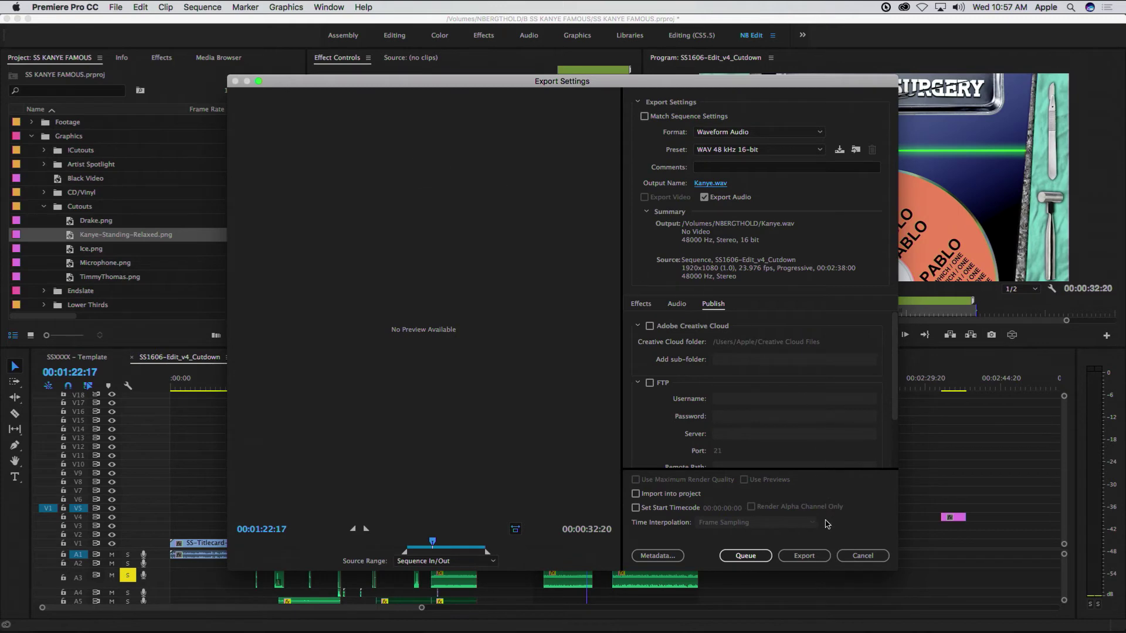
left_click(803, 557)
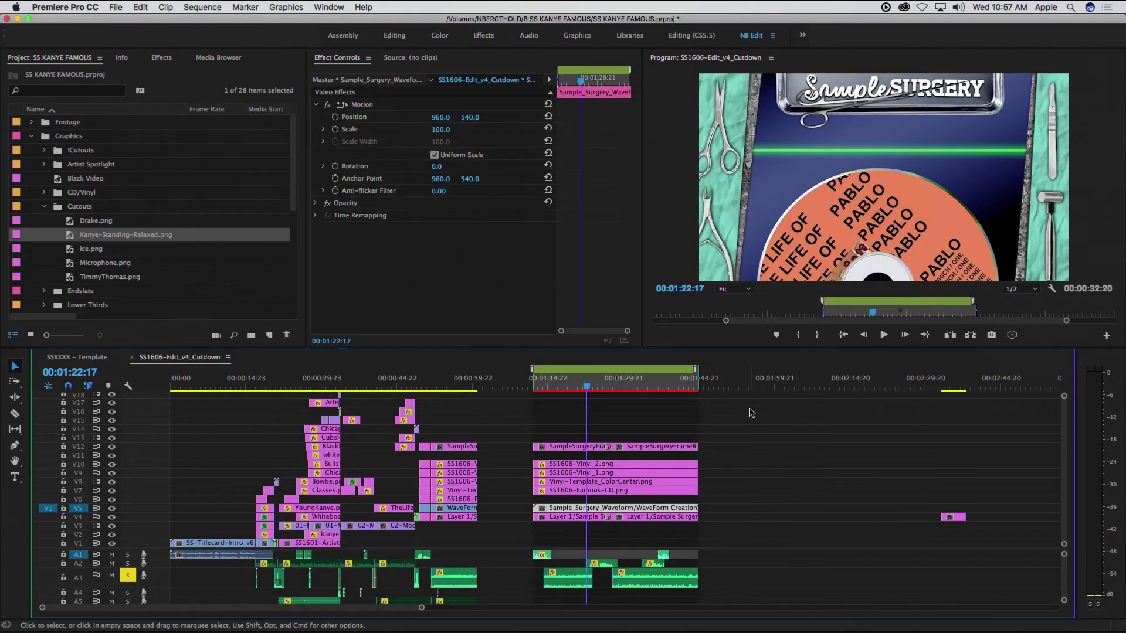
Step: Open the original After Effects composition of the Sample_Surgery_Waveform clip on V5 for editing
right_click(597, 512)
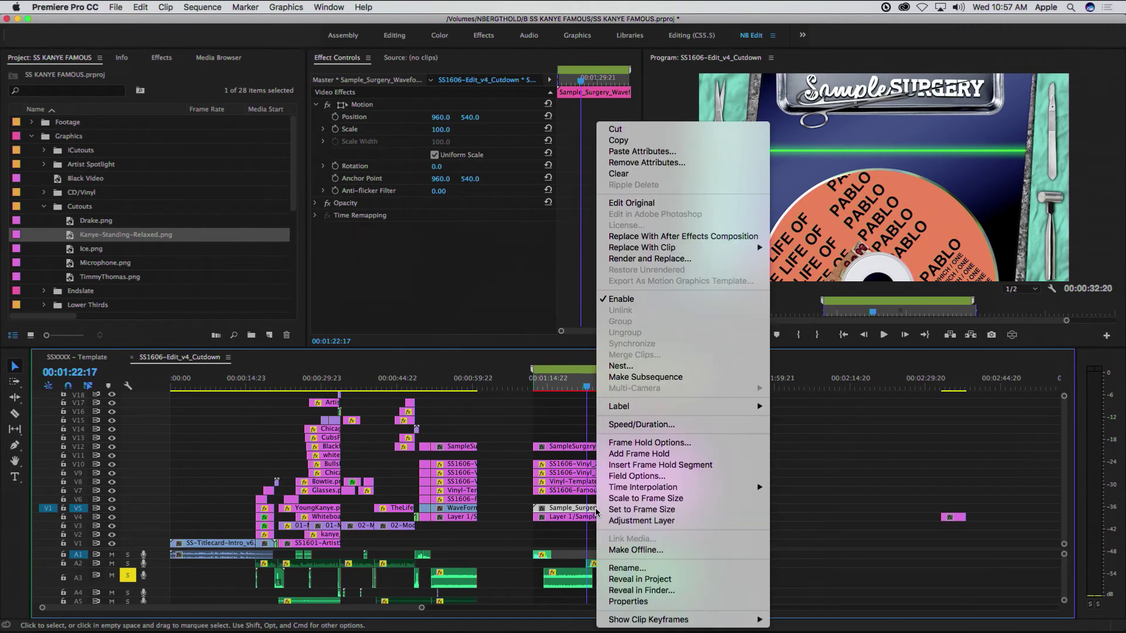
left_click(625, 205)
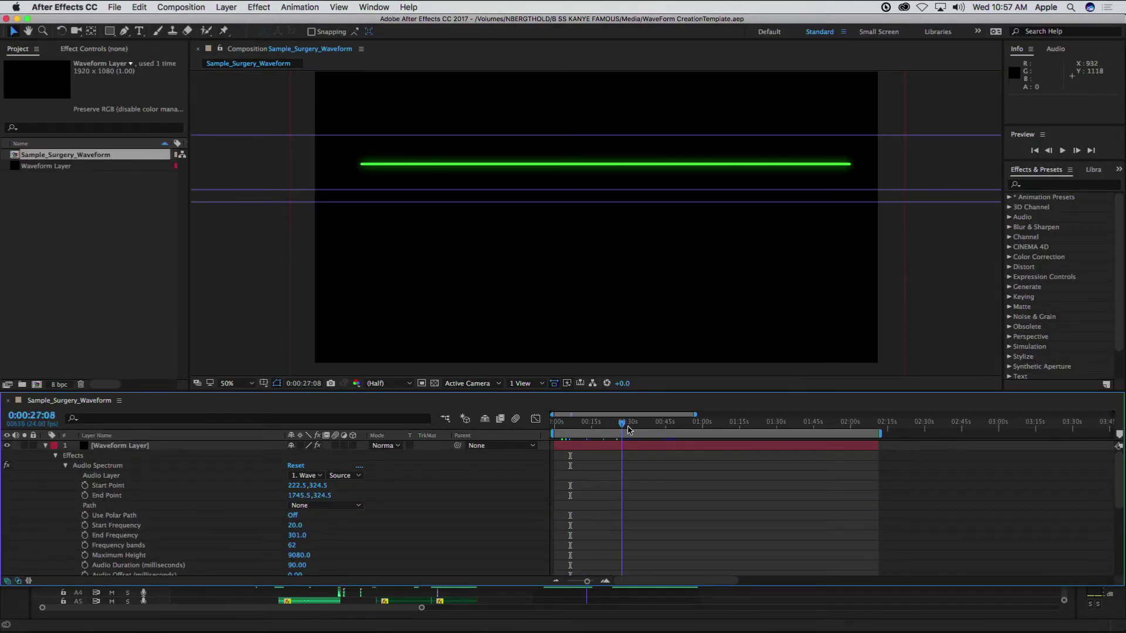
left_click(61, 280)
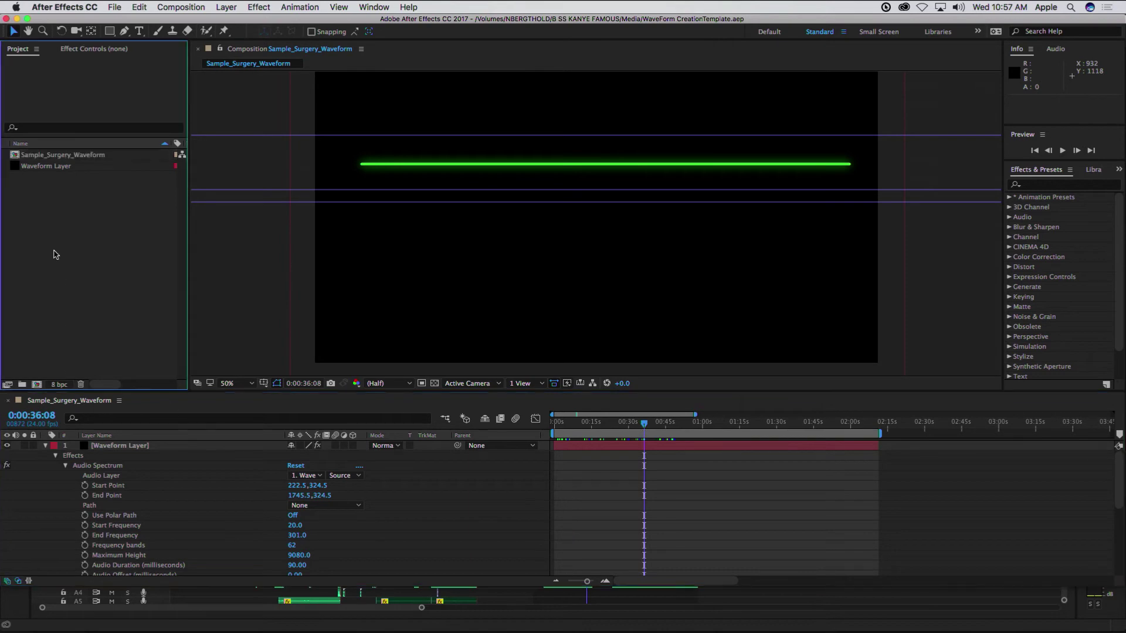
Step: Import Kanye.wav from the NBERGTHOLD drive and add it beneath Waveform Layer in the Sample_Surgery_Waveform composition
right_click(47, 195)
mouse_move(74, 247)
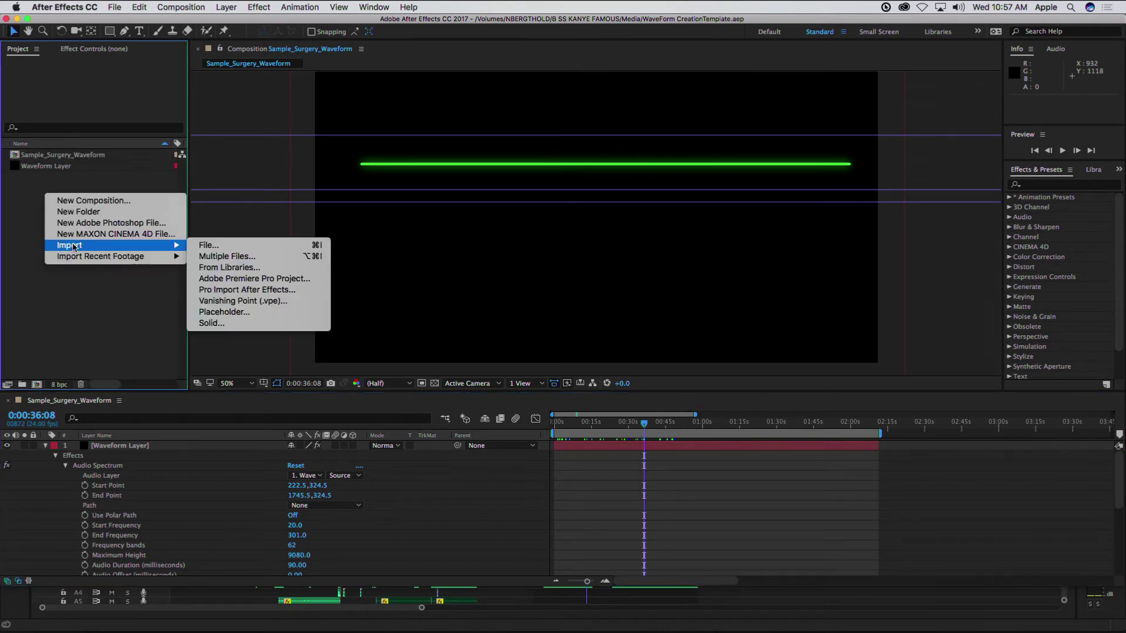
left_click(222, 246)
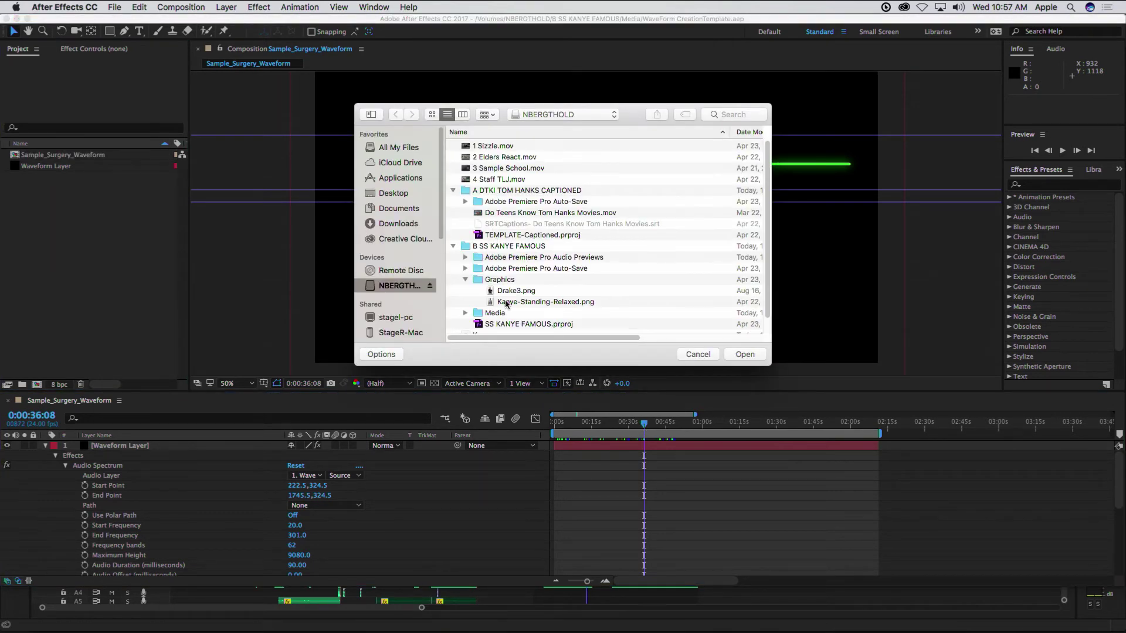
scroll(501, 291, "down", 1)
left_click(487, 319)
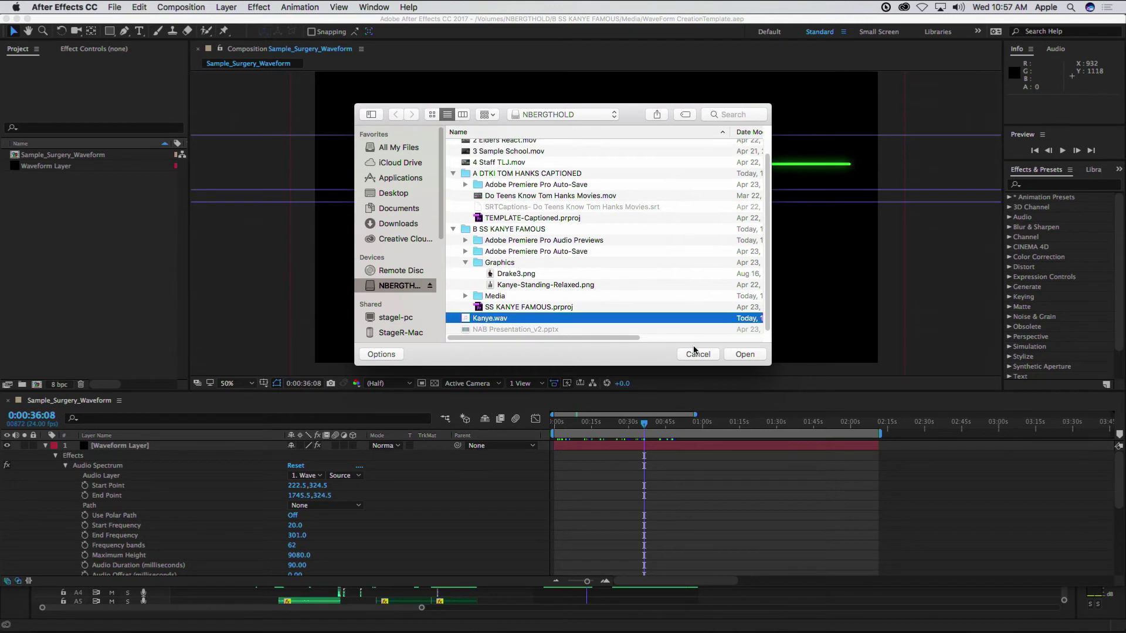
left_click(744, 354)
left_click(46, 446)
left_click_drag(13, 161, 120, 523)
Step: Set the Audio Layer of Waveform Layer's Audio Spectrum effect to Kanye.wav
left_click(100, 447)
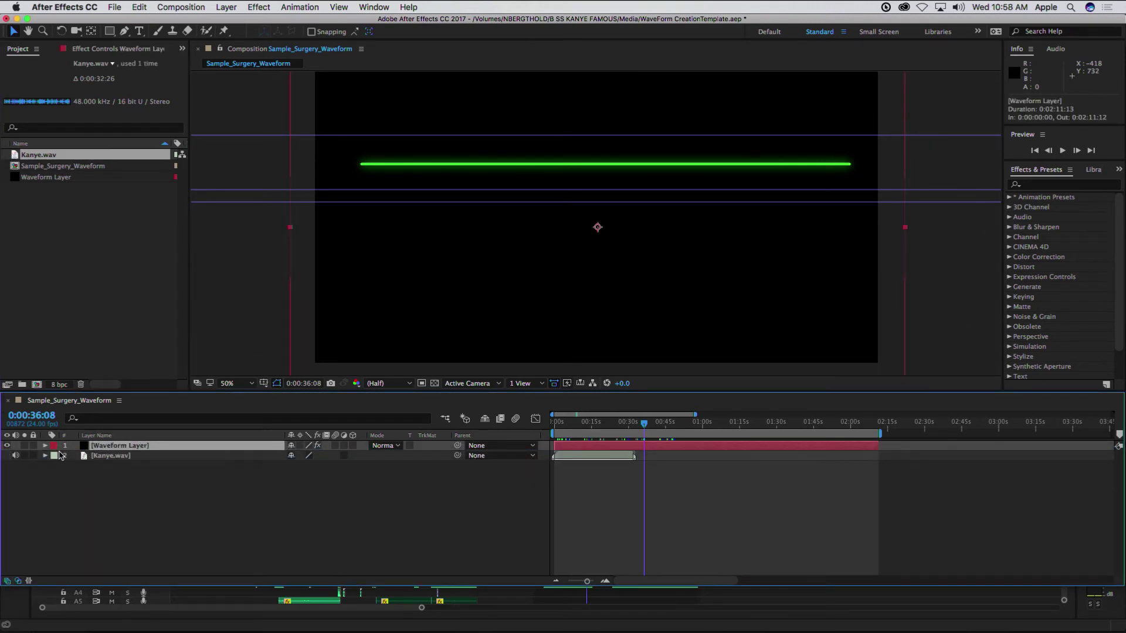
left_click(46, 446)
left_click(68, 458)
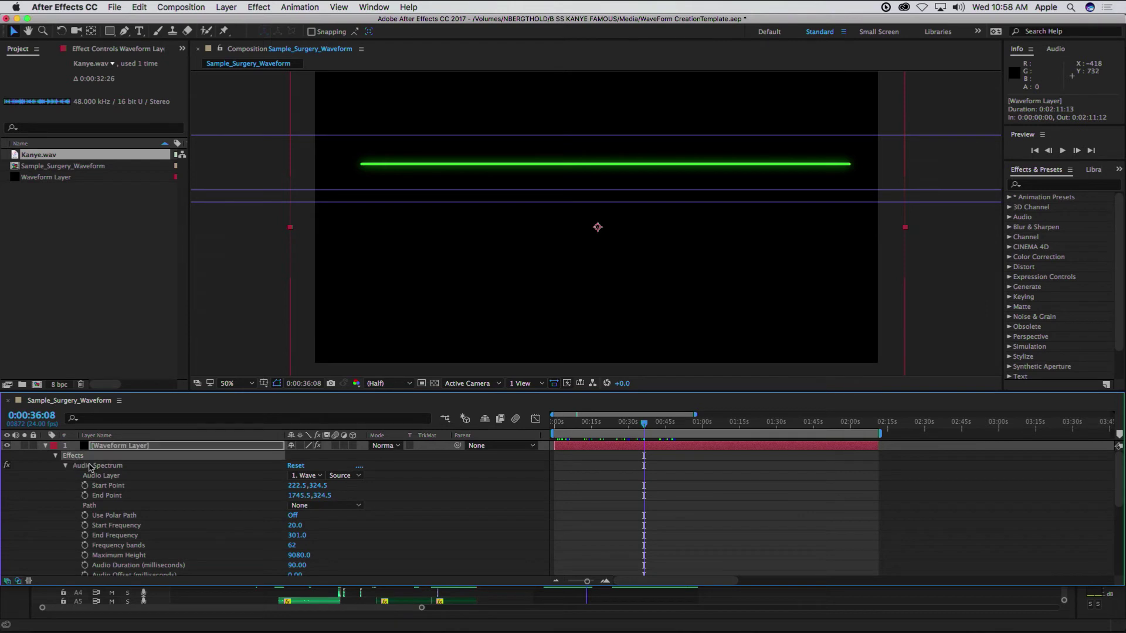
left_click(99, 466)
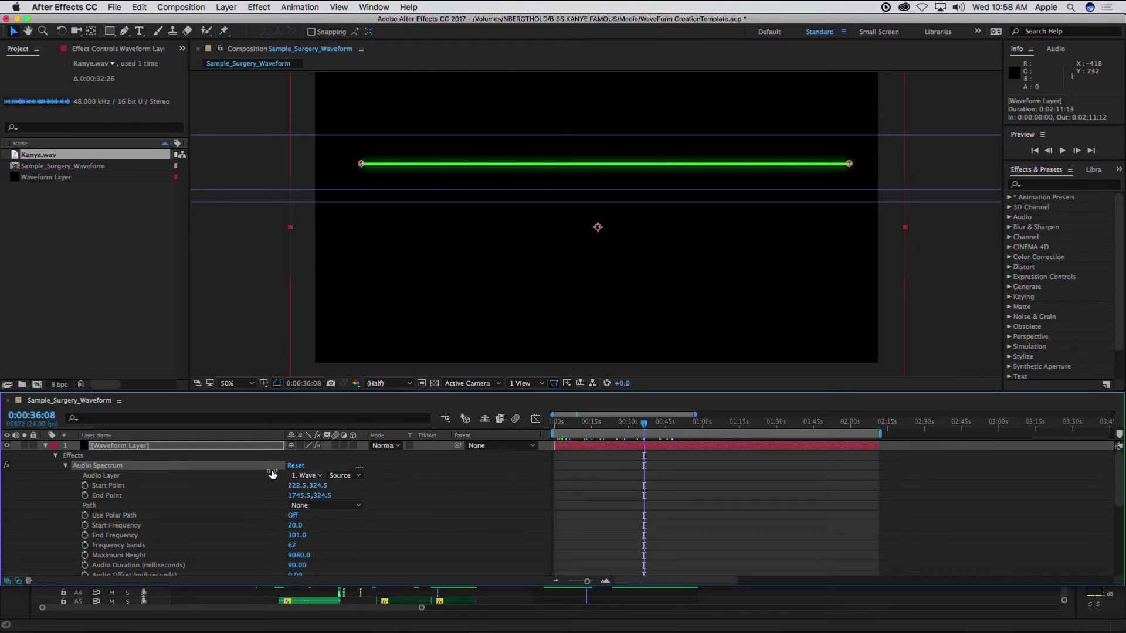
left_click(118, 477)
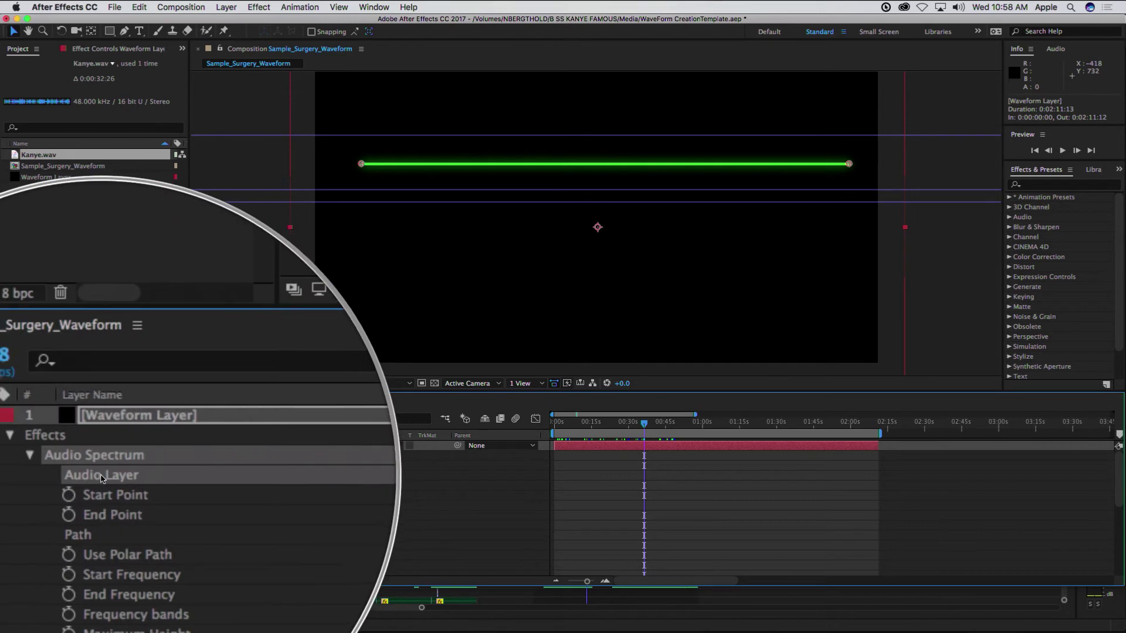
left_click(319, 476)
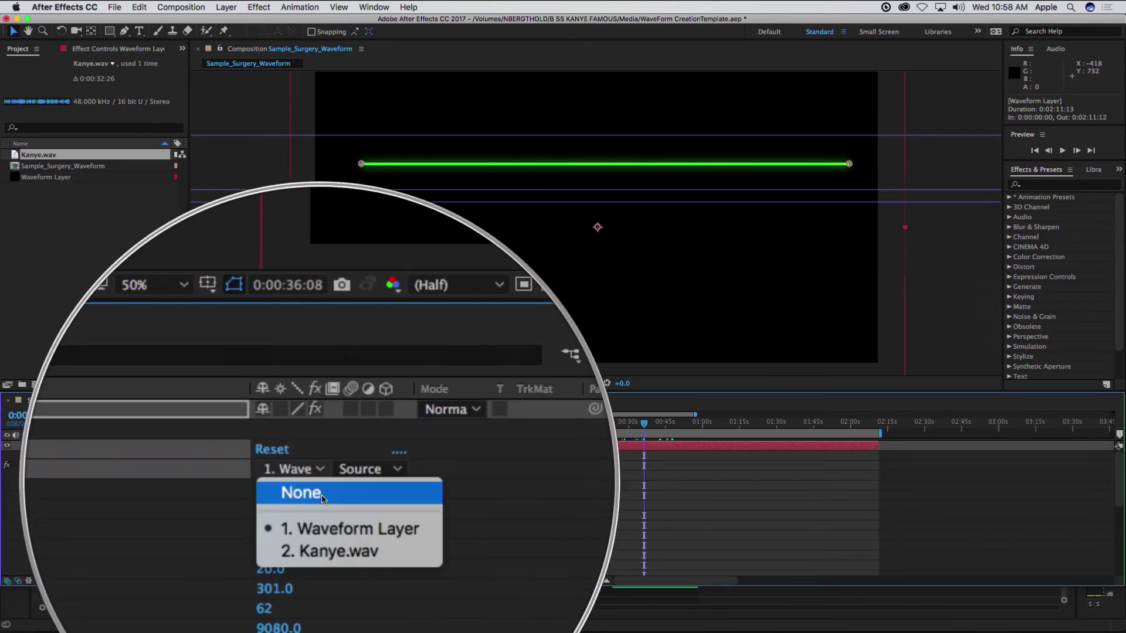
left_click(329, 515)
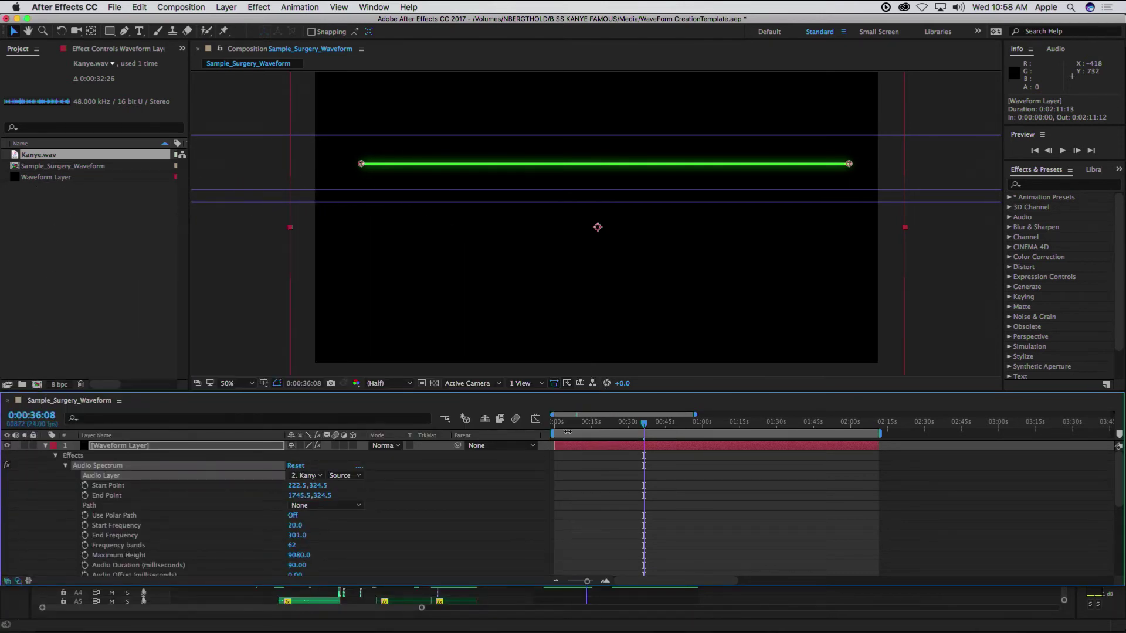
Step: Preview the waveform animation from near the start of the composition, and save the After Effects project
left_click(568, 432)
key("space")
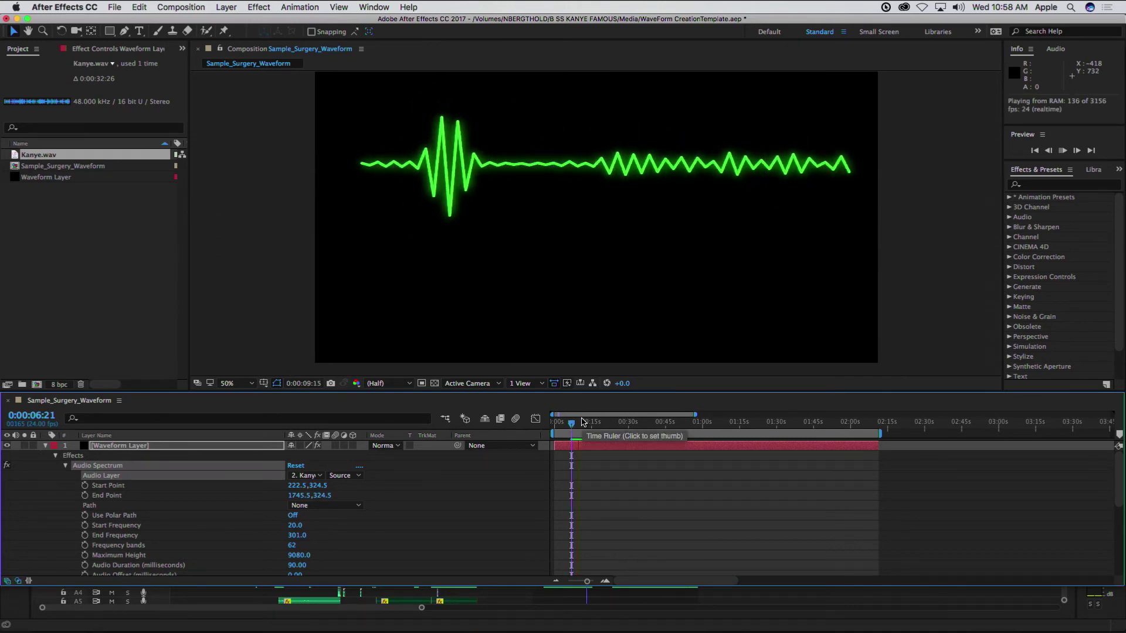
key("space")
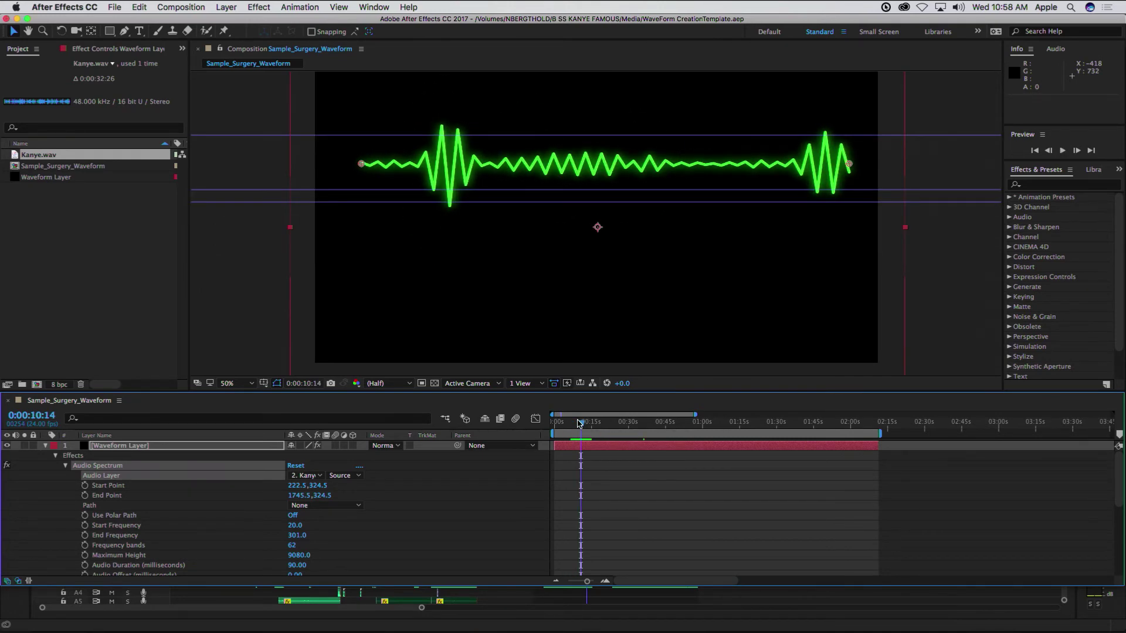
Step: Switch to Premiere Pro and play the Sample Surgery section with the updated waveform
key("super+Tab")
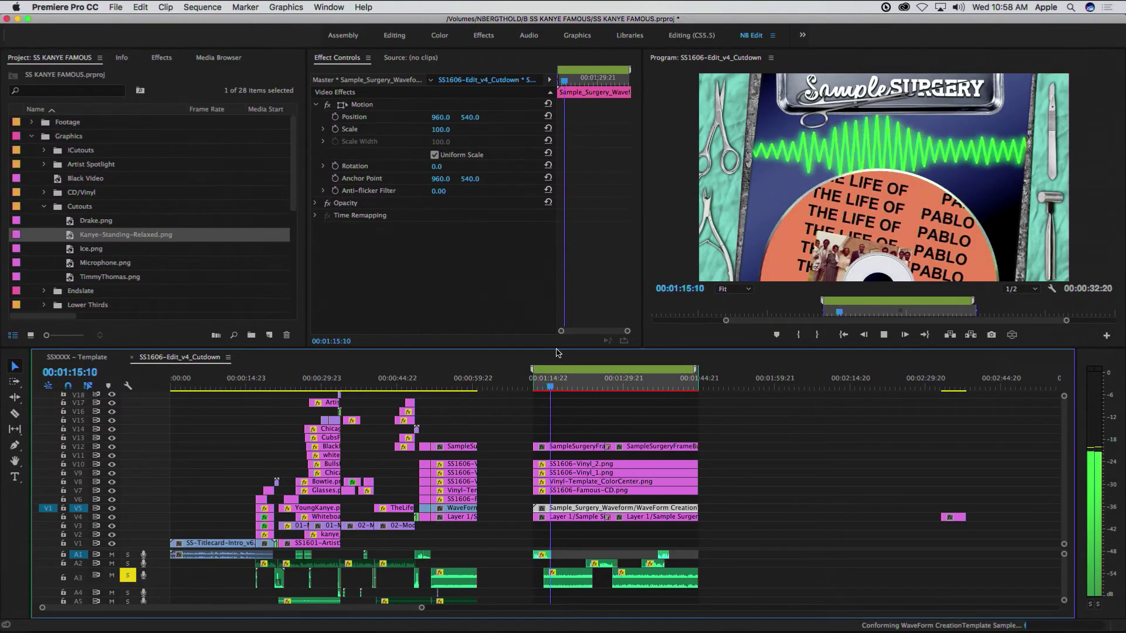
key("space")
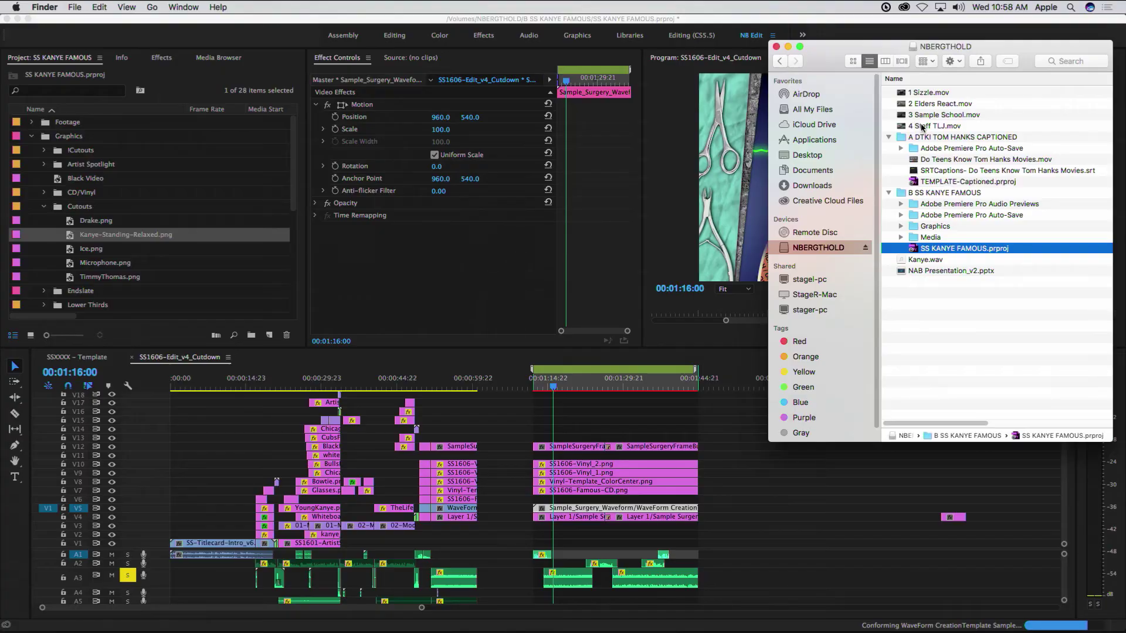
Step: Open 4 Staff TLJ.mov from the NBERGTHOLD drive in QuickTime Player and play it
double_click(923, 126)
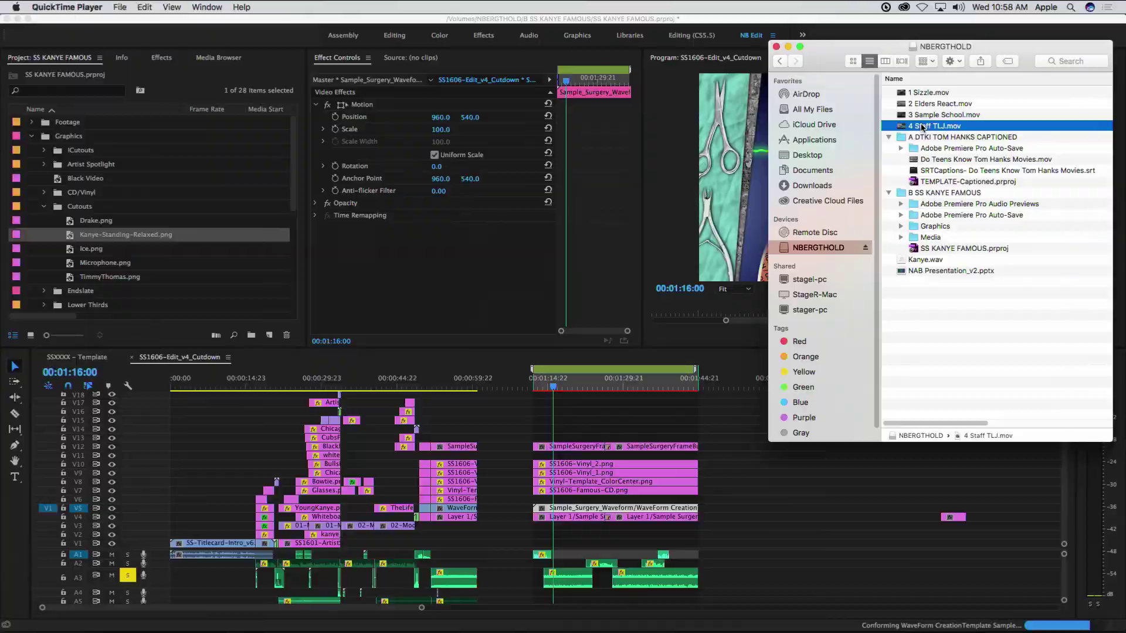
key("space")
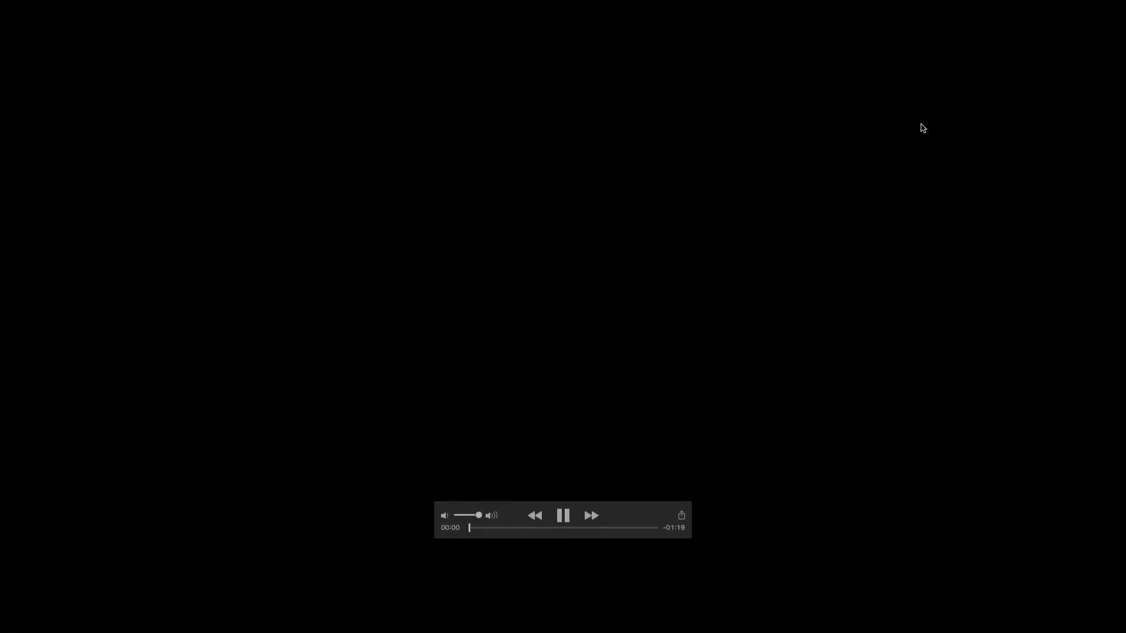